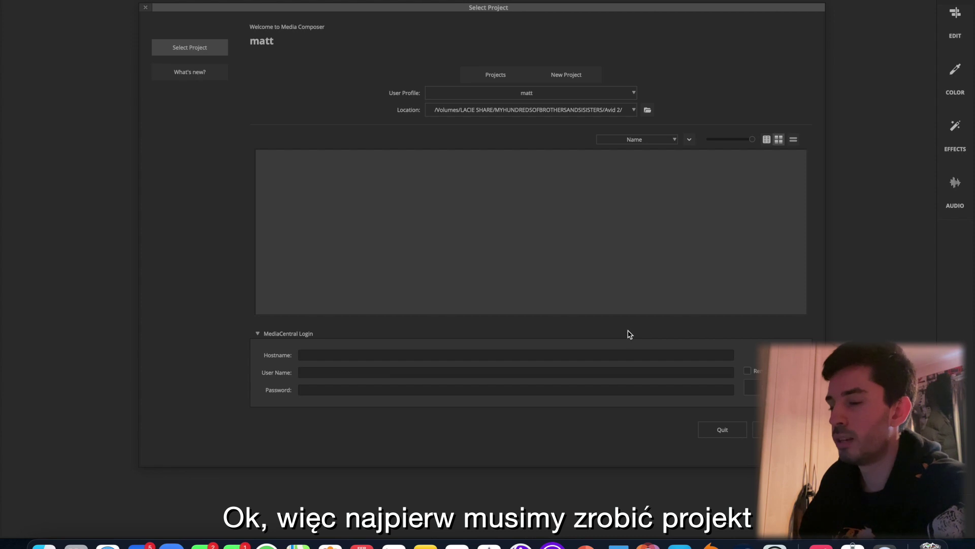
Start a new project and set its format to HD 1080p/25
{"action": "left_click", "coordinate": [566, 75]}
{"action": "left_click", "coordinate": [502, 162]}
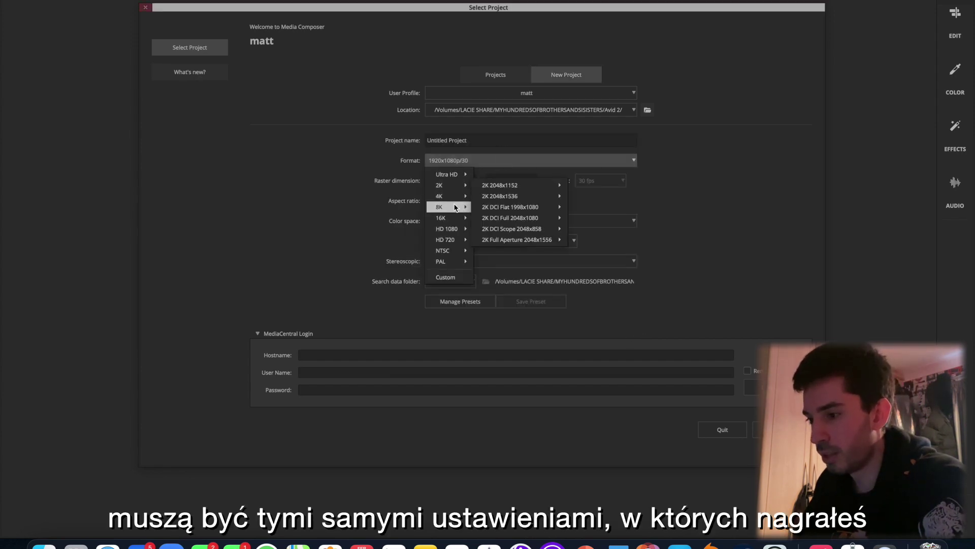
{"action": "mouse_move", "coordinate": [459, 198]}
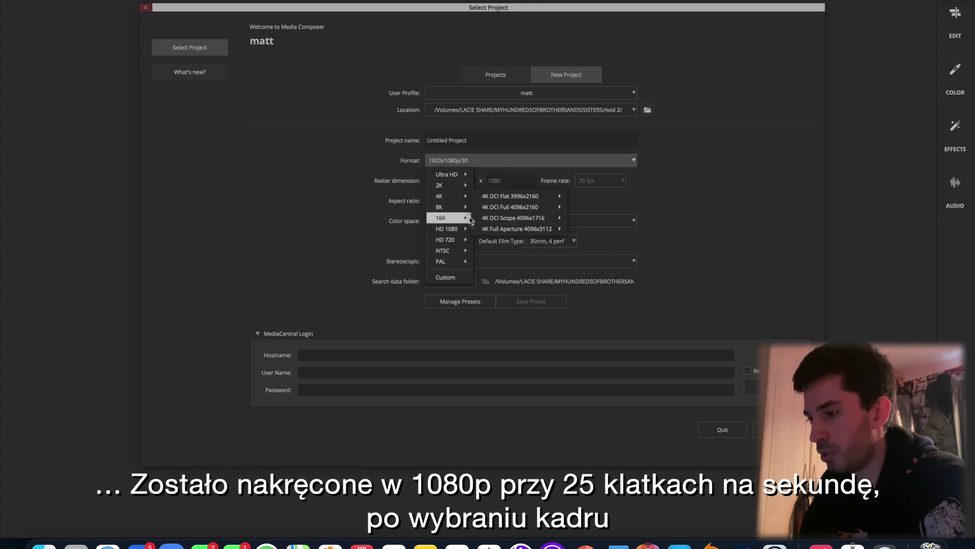
{"action": "mouse_move", "coordinate": [465, 235]}
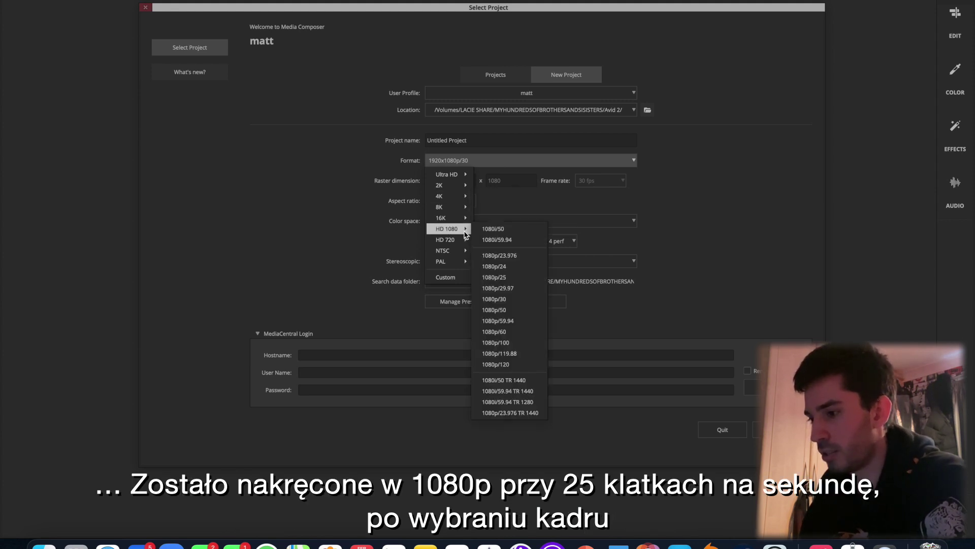
{"action": "left_click", "coordinate": [510, 281]}
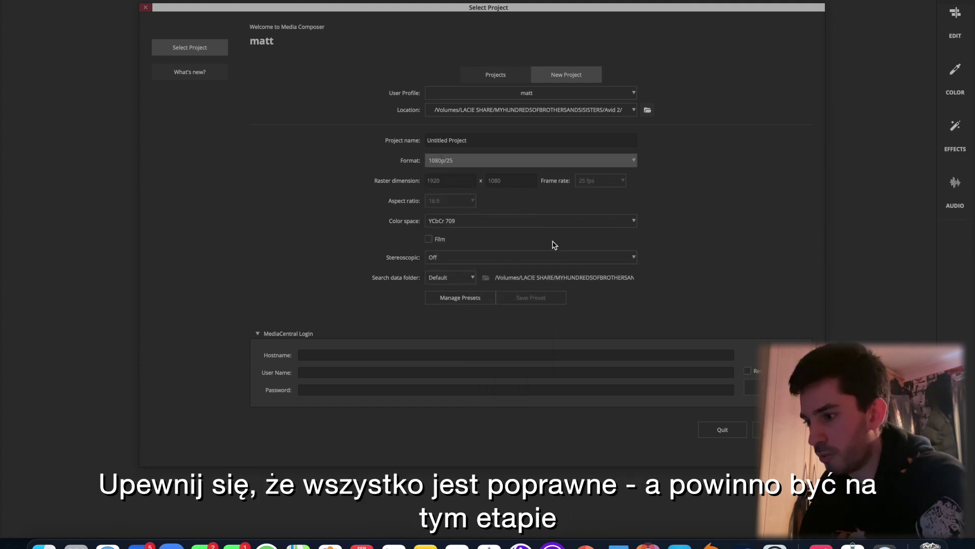
Name the project Crew Videos and create it
{"action": "left_click", "coordinate": [481, 141]}
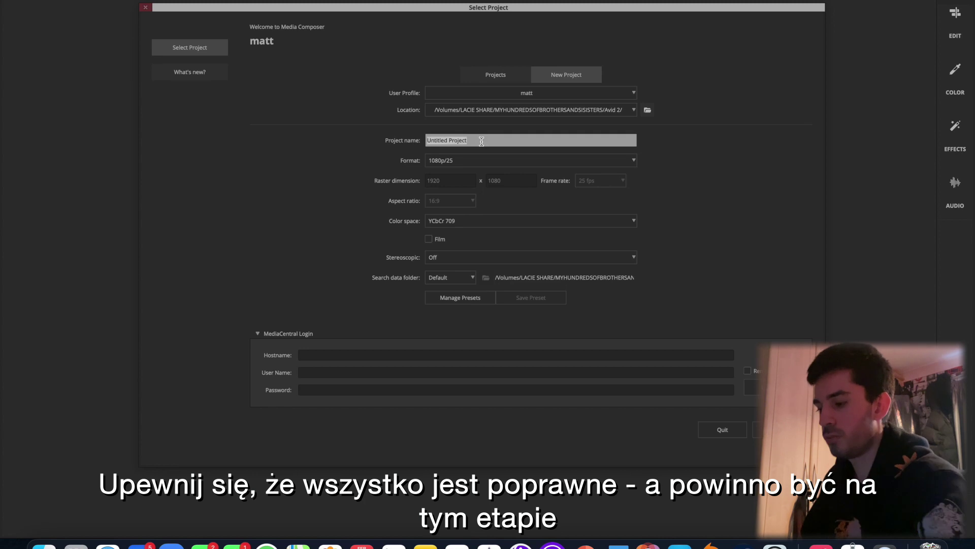
{"action": "type", "text": "Crew Videos"}
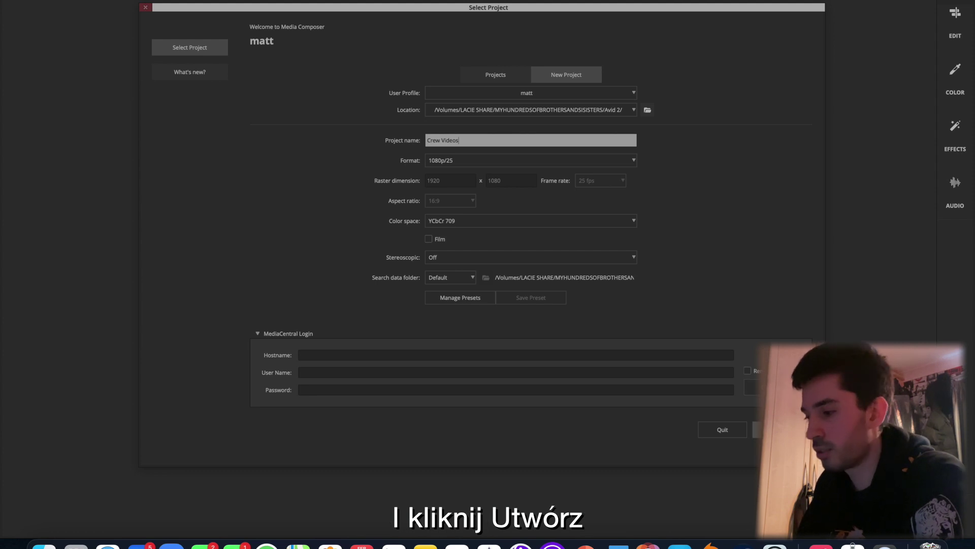
{"action": "left_click", "coordinate": [778, 429]}
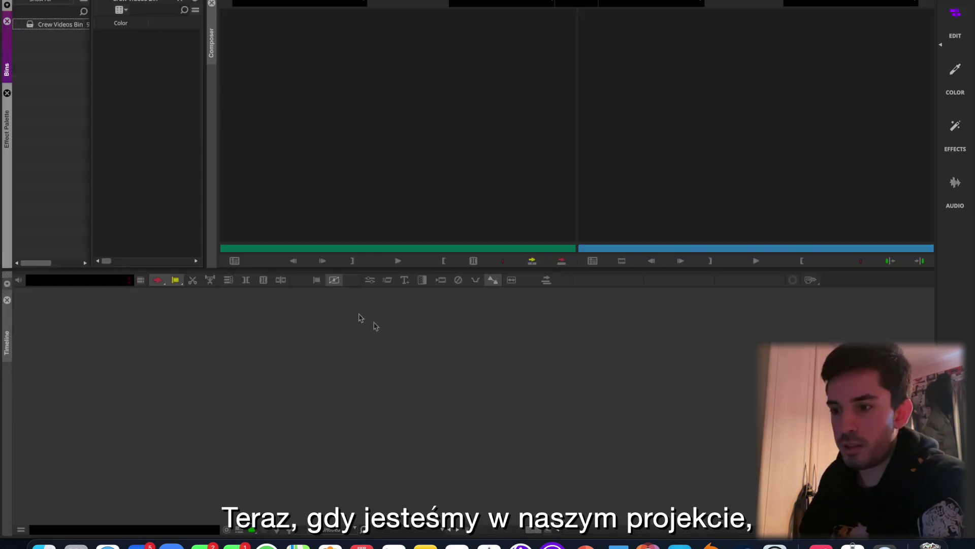
{"action": "left_click", "coordinate": [315, 329]}
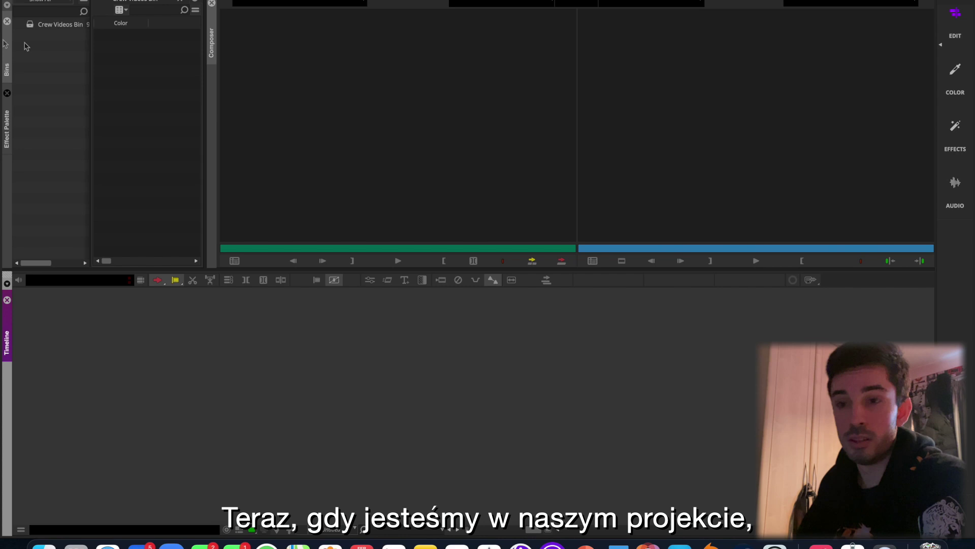
Widen the bin area and its sidebar, and finish naming the Titles bin
{"action": "left_click", "coordinate": [87, 61]}
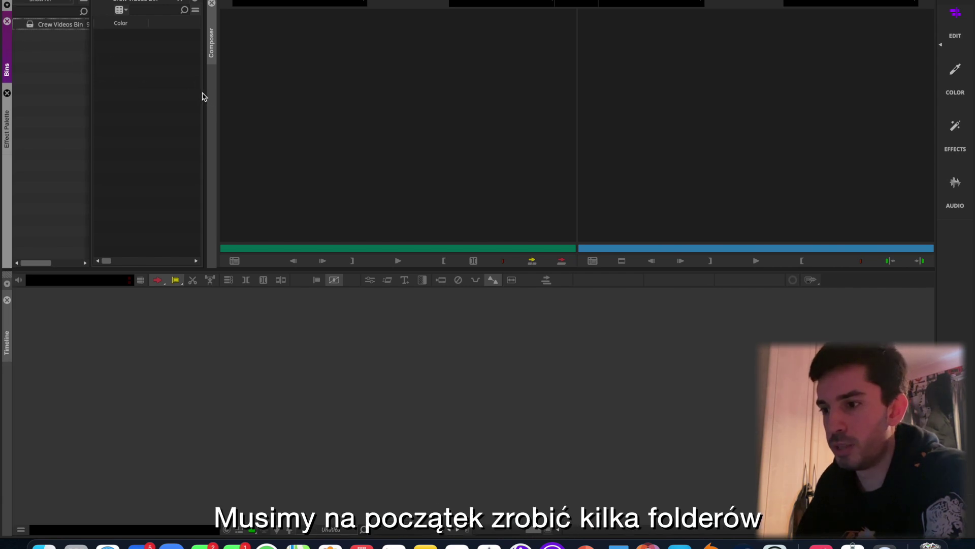
{"action": "left_click_drag", "start_coordinate": [205, 94], "coordinate": [356, 96]}
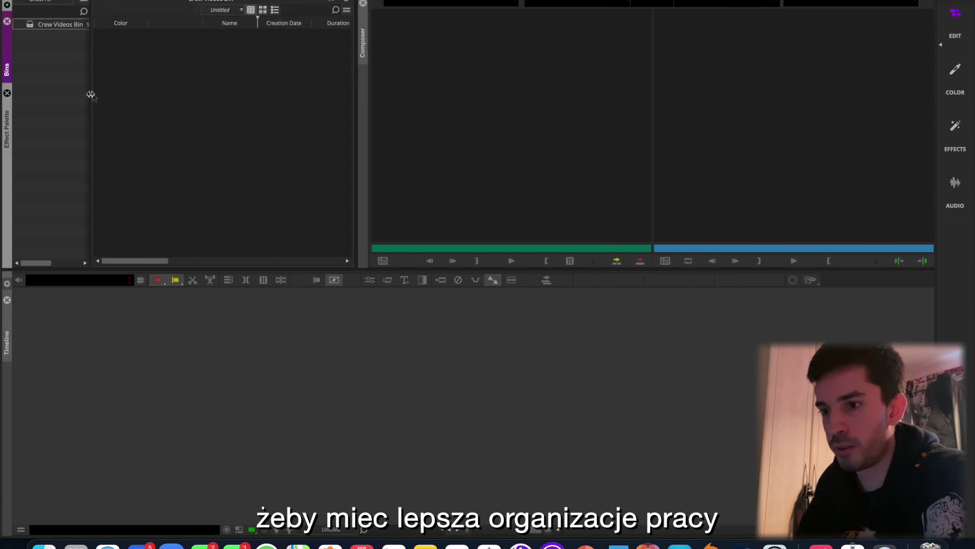
{"action": "left_click_drag", "start_coordinate": [90, 93], "coordinate": [165, 93]}
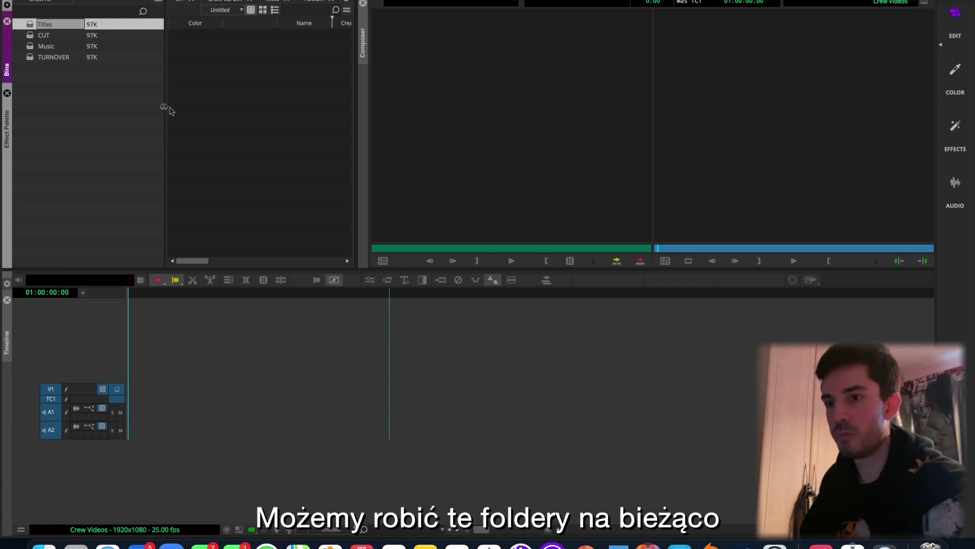
{"action": "key", "text": "Return"}
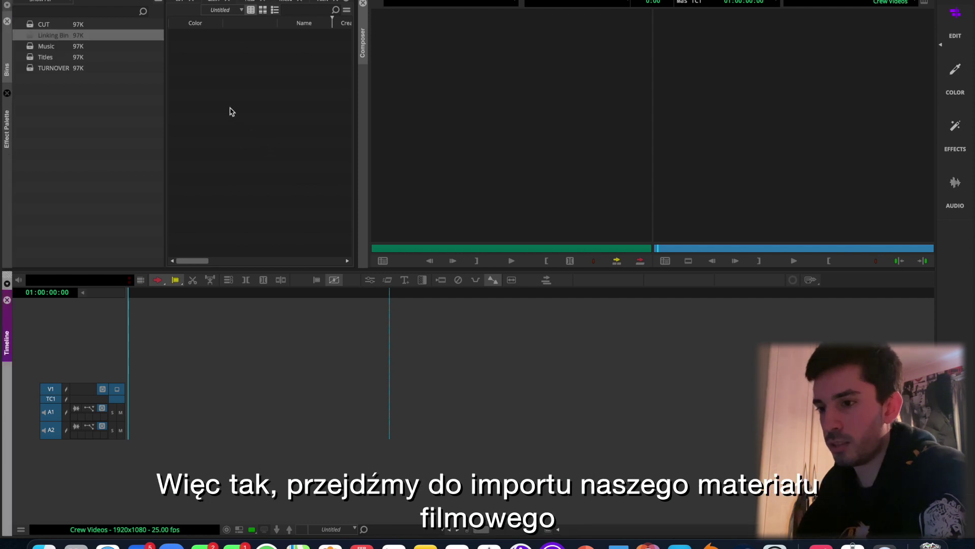
{"action": "left_click", "coordinate": [221, 110]}
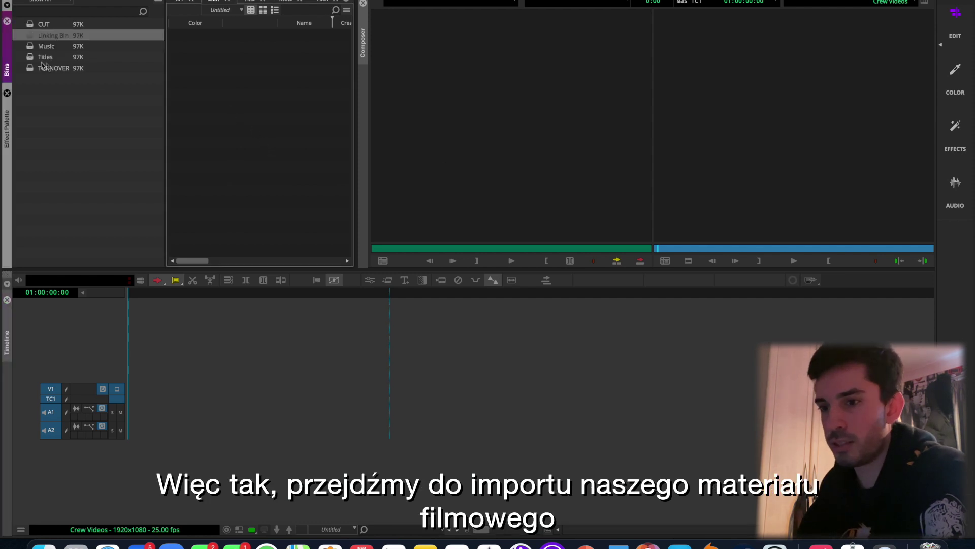
Open the TURNOVER bin, narrow its sidebar, and bring up the Source Browser for media input
{"action": "left_click", "coordinate": [30, 71]}
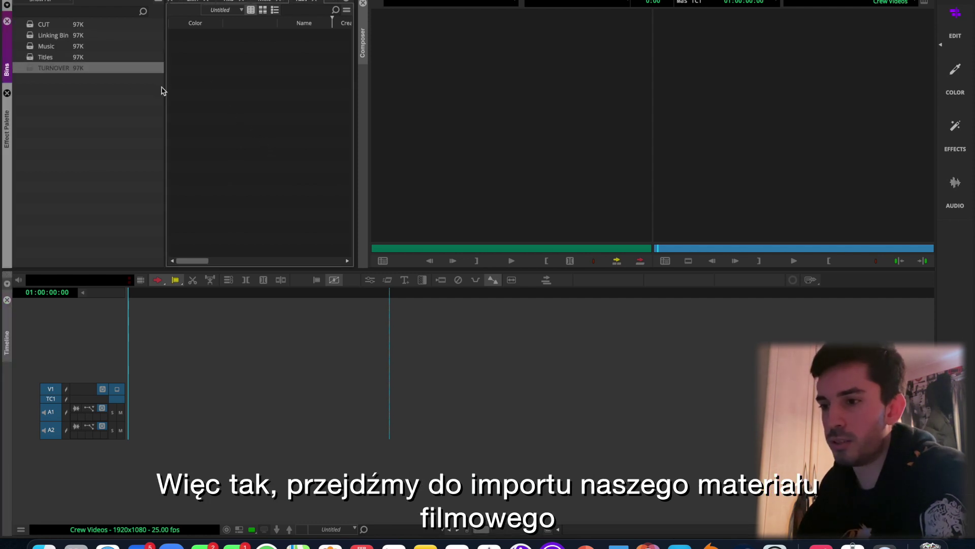
{"action": "left_click_drag", "start_coordinate": [164, 90], "coordinate": [108, 90]}
{"action": "right_click", "coordinate": [205, 67]}
{"action": "mouse_move", "coordinate": [244, 83]}
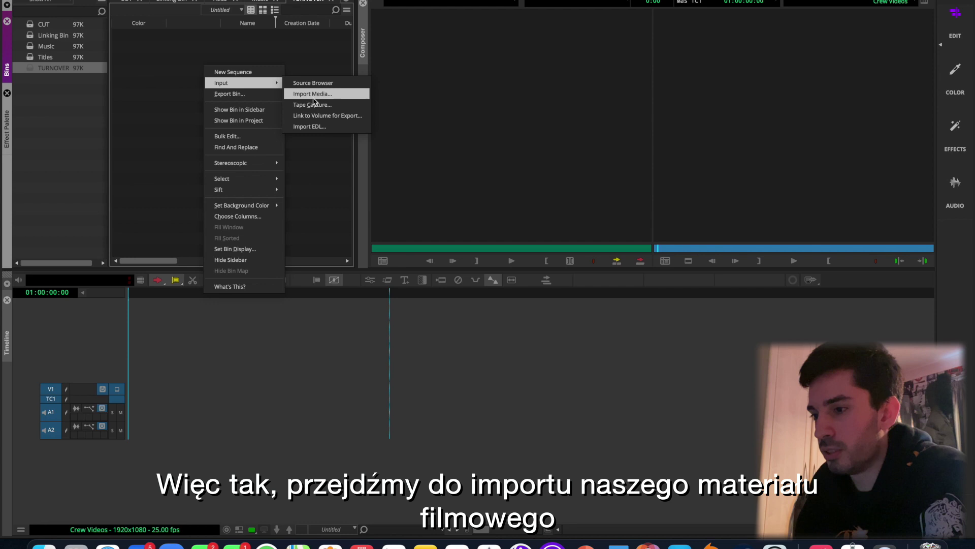
{"action": "left_click", "coordinate": [116, 70]}
{"action": "right_click", "coordinate": [224, 86]}
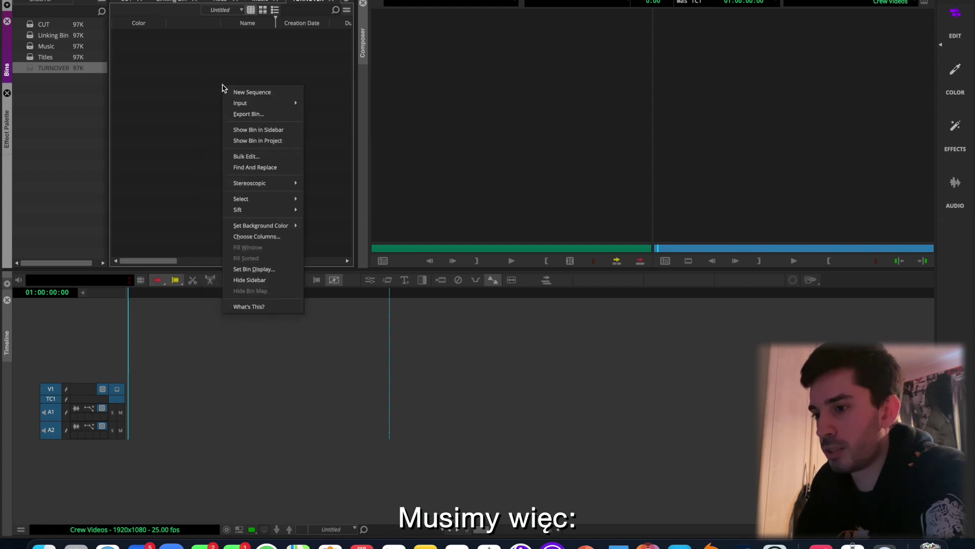
{"action": "mouse_move", "coordinate": [269, 103]}
{"action": "left_click", "coordinate": [328, 104]}
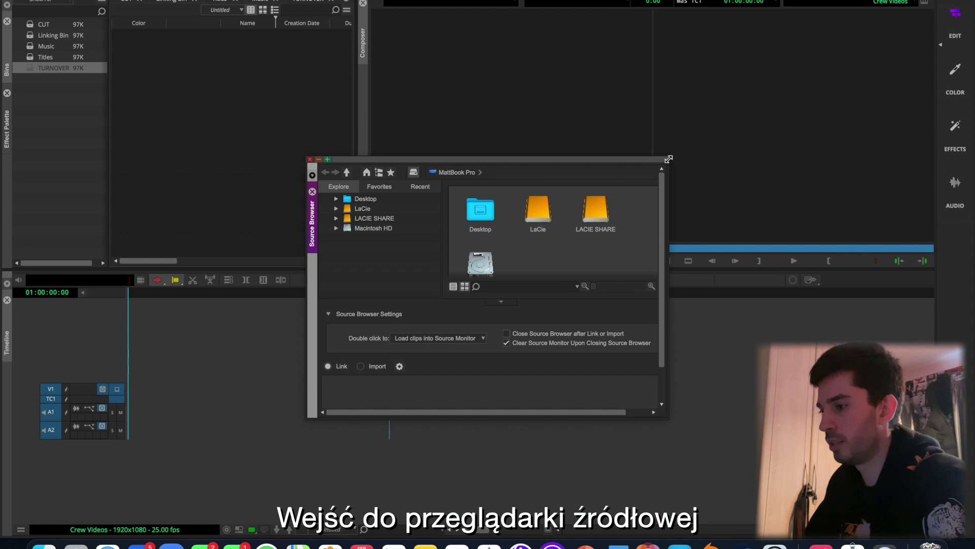
Link the range of clips ending at A010_1...15.mov from LACIE SHARE's MHOBAS Blackmagic footage folder into the TURNOVER bin
{"action": "left_click_drag", "start_coordinate": [668, 159], "coordinate": [752, 89]}
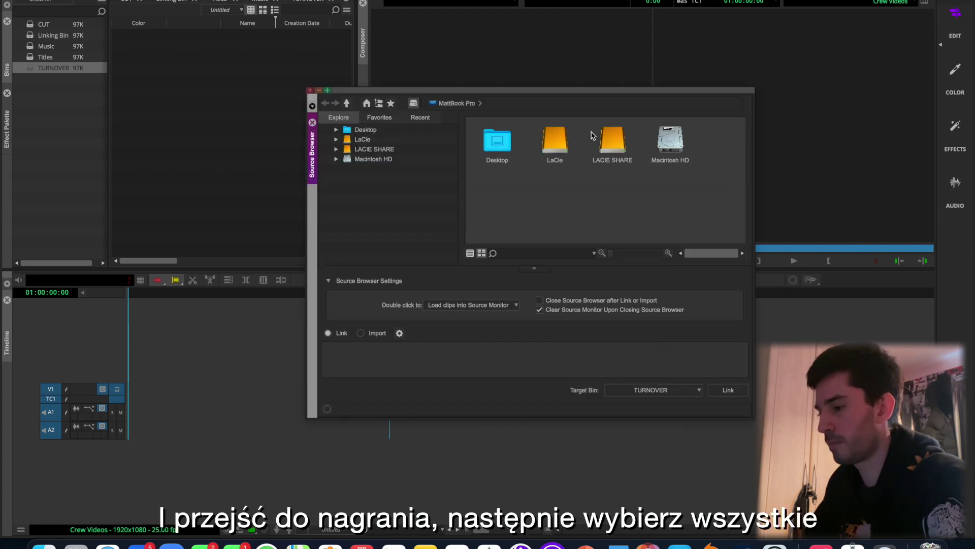
{"action": "double_click", "coordinate": [616, 137]}
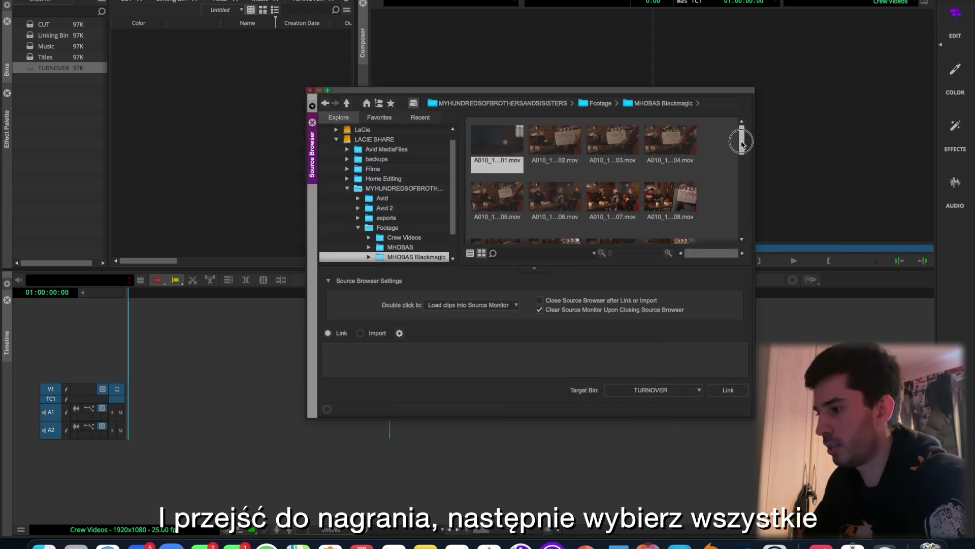
{"action": "scroll", "coordinate": [740, 152], "scroll_direction": "down", "scroll_amount": 3}
{"action": "left_click_drag", "start_coordinate": [742, 238], "coordinate": [740, 174]}
{"action": "left_click", "coordinate": [631, 170]}
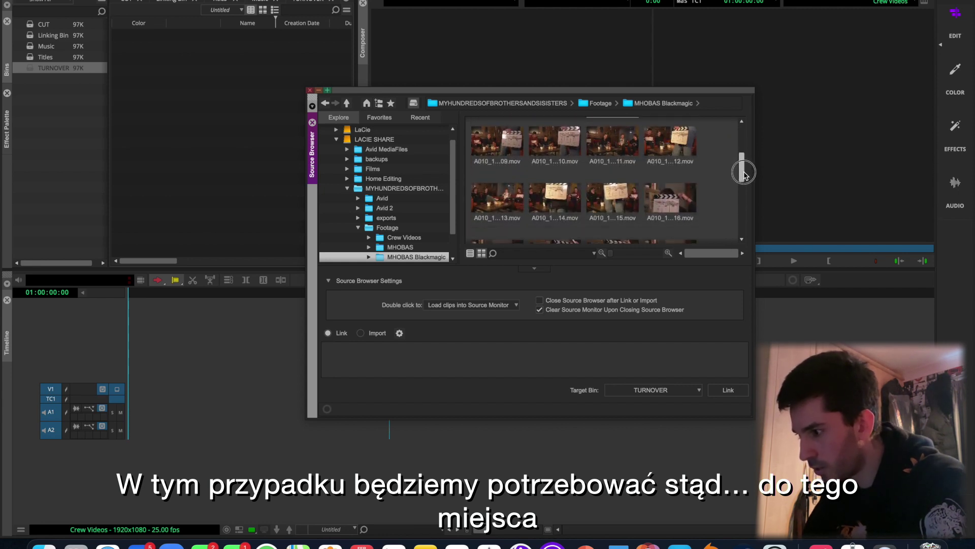
{"action": "left_click", "coordinate": [591, 196], "text": "shift"}
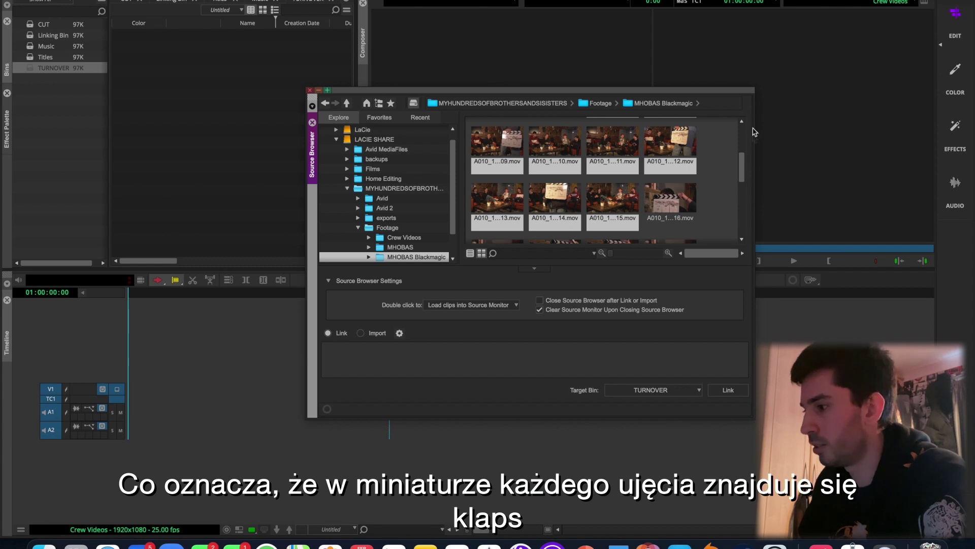
{"action": "left_click_drag", "start_coordinate": [754, 88], "coordinate": [768, 46]}
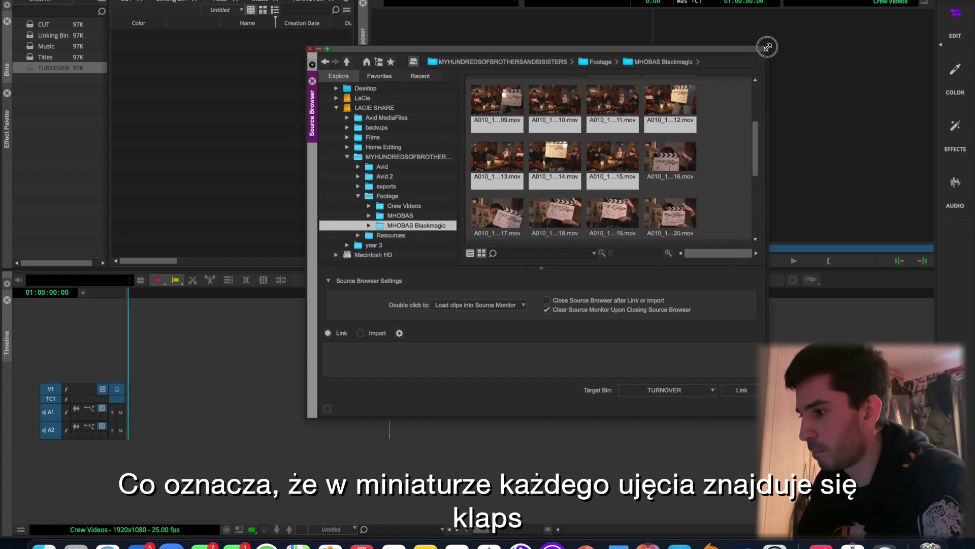
{"action": "left_click", "coordinate": [733, 390]}
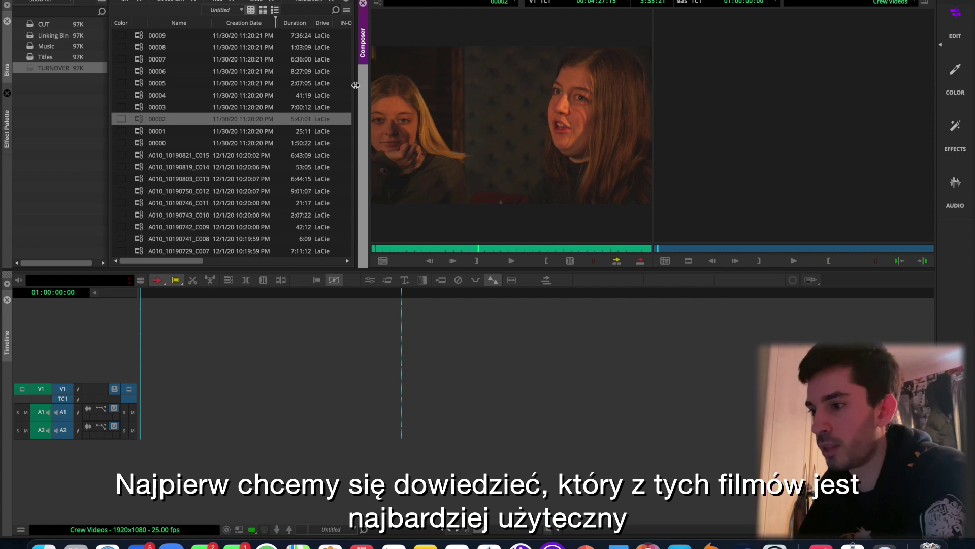
Widen the bin area and play clip 00002 in the source monitor to check its sound
{"action": "left_click_drag", "start_coordinate": [356, 85], "coordinate": [394, 90]}
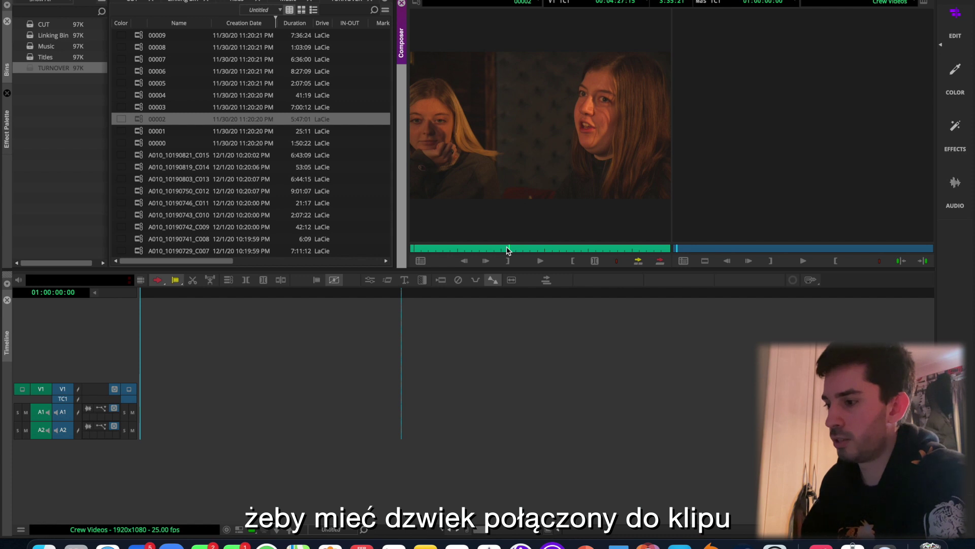
{"action": "key", "text": "space"}
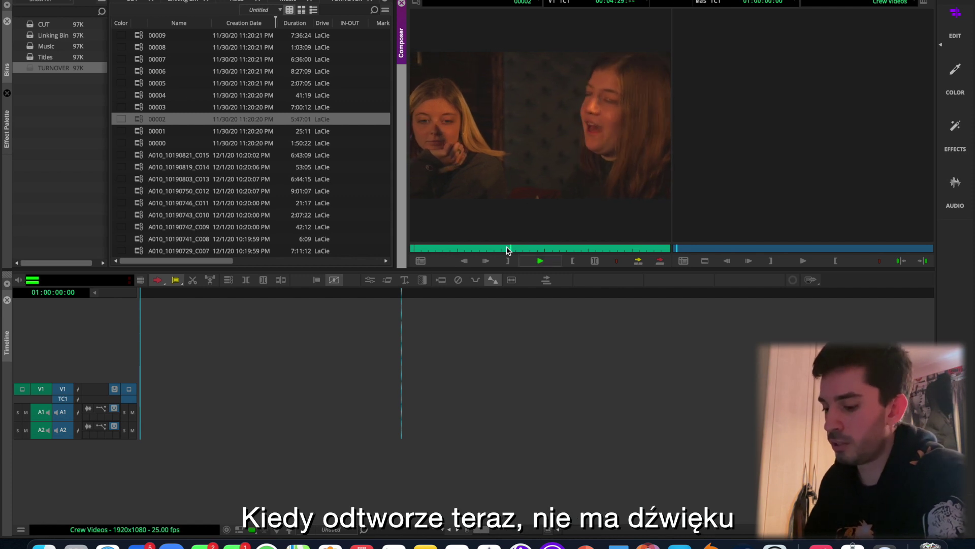
{"action": "key", "text": "space"}
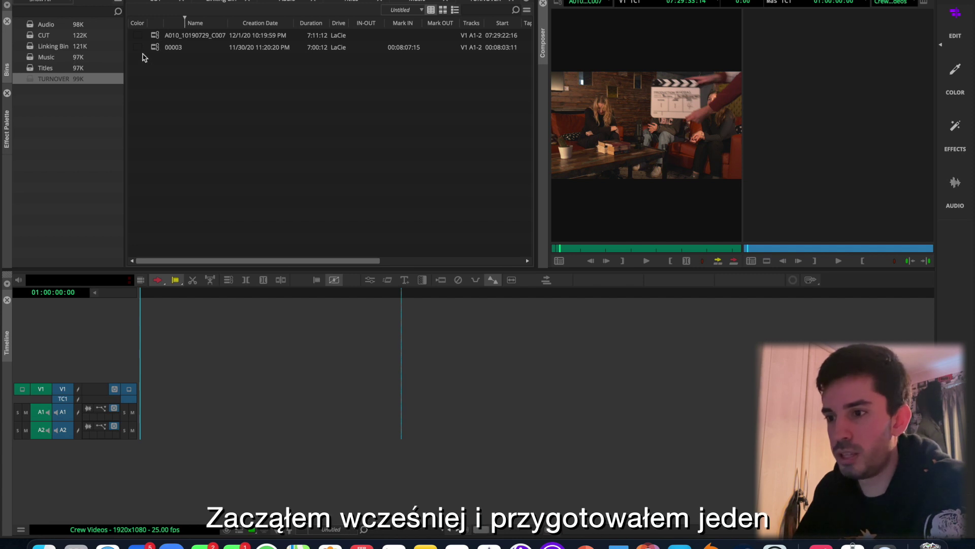
Move the A010_10190729_C007 video clip and the Audio bin's Girl's Q&A clip into the Linking Bin
{"action": "left_click_drag", "start_coordinate": [155, 37], "coordinate": [221, 78]}
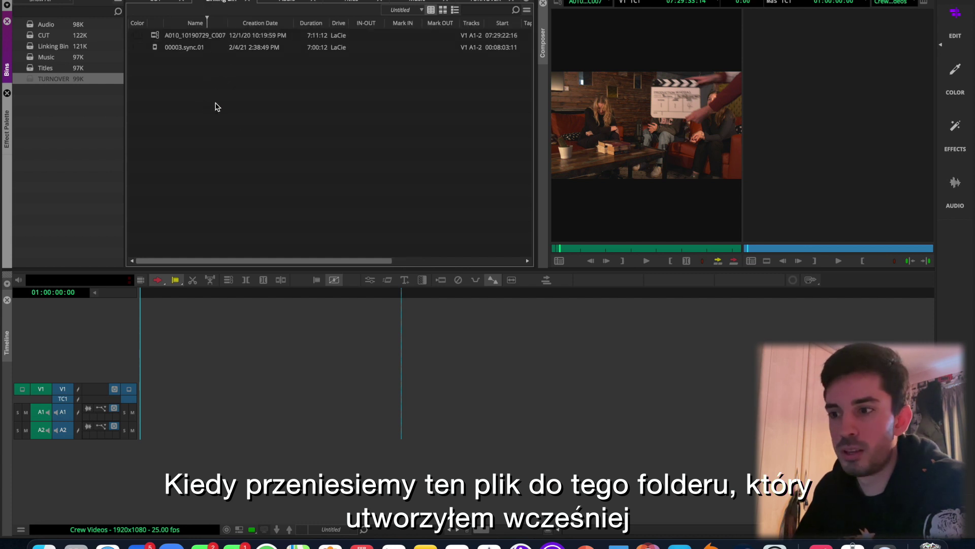
{"action": "left_click", "coordinate": [36, 26]}
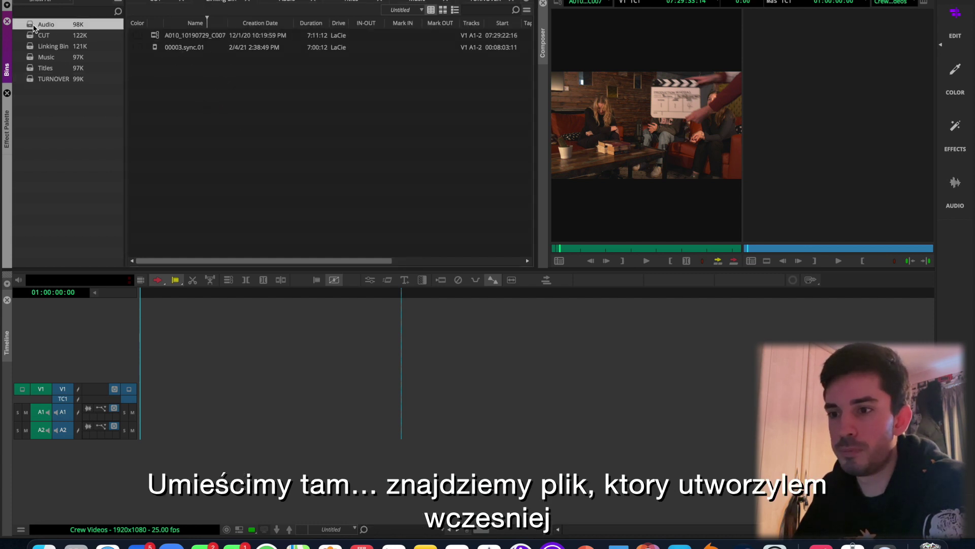
{"action": "left_click_drag", "start_coordinate": [157, 36], "coordinate": [226, 8]}
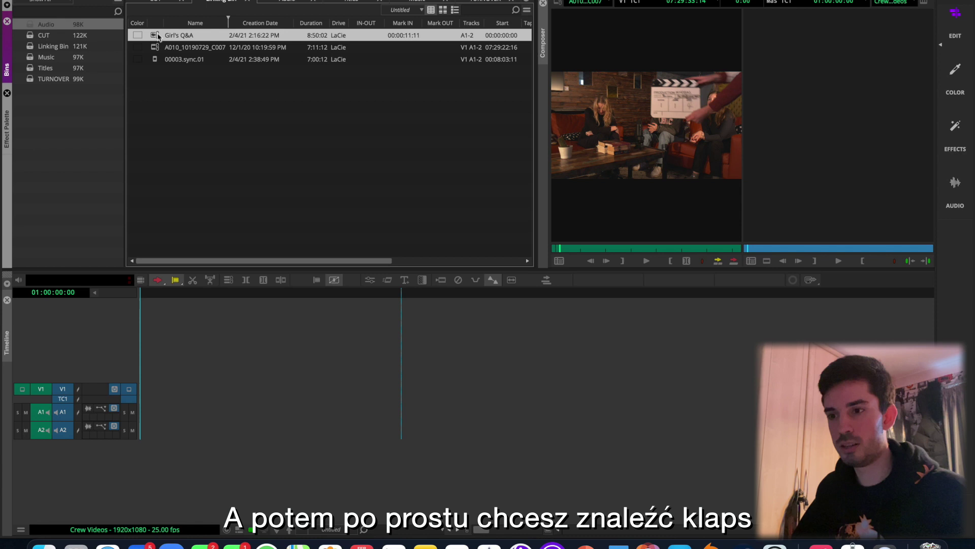
Load the Girl's Q&A audio, locate the clapper peak in its waveform, and mark an IN point there
{"action": "double_click", "coordinate": [155, 35]}
{"action": "left_click", "coordinate": [249, 530]}
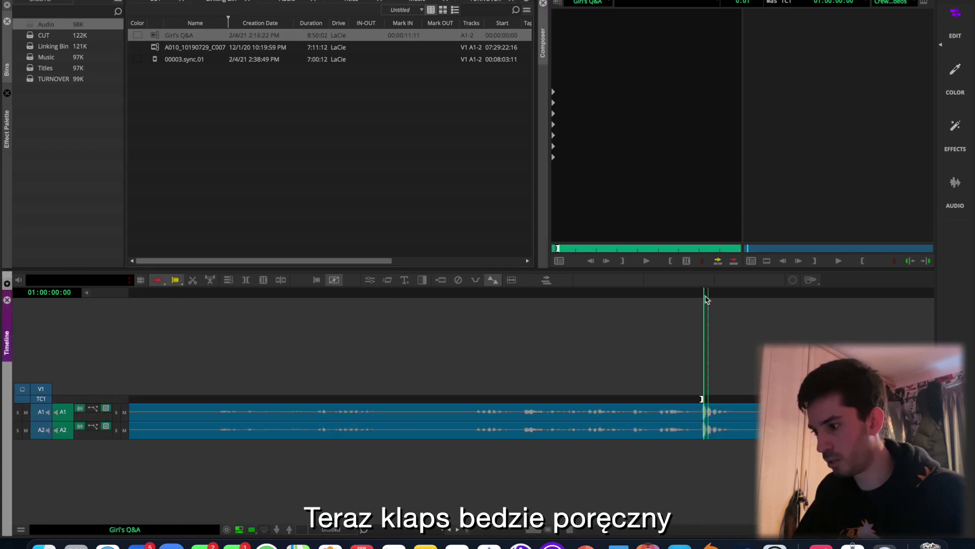
{"action": "left_click_drag", "start_coordinate": [706, 299], "coordinate": [626, 297]}
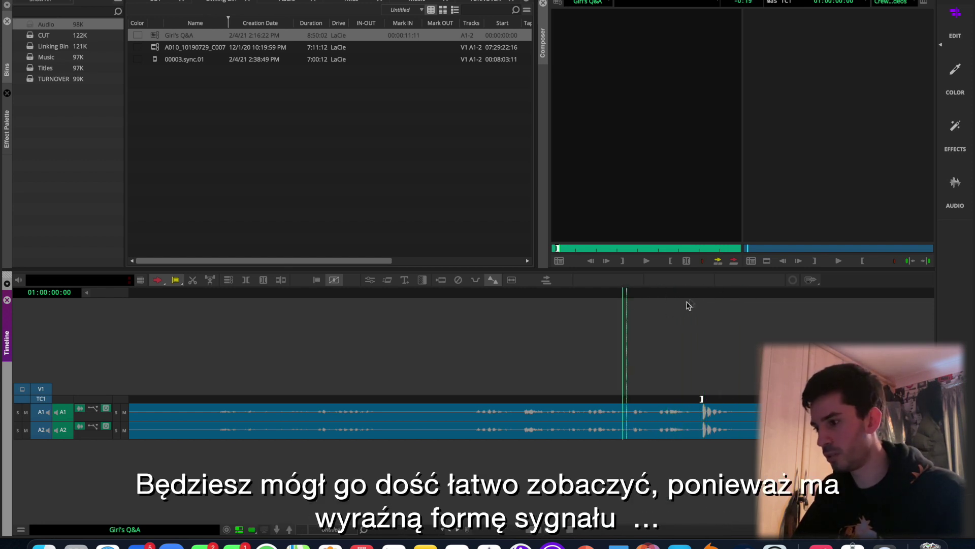
{"action": "mouse_move", "coordinate": [690, 297]}
{"action": "left_mouse_down"}
{"action": "mouse_move", "coordinate": [714, 295]}
{"action": "mouse_move", "coordinate": [662, 304]}
{"action": "mouse_move", "coordinate": [709, 295]}
{"action": "left_mouse_up"}
{"action": "key", "text": "space"}
{"action": "key", "text": "space"}
{"action": "left_click", "coordinate": [702, 294]}
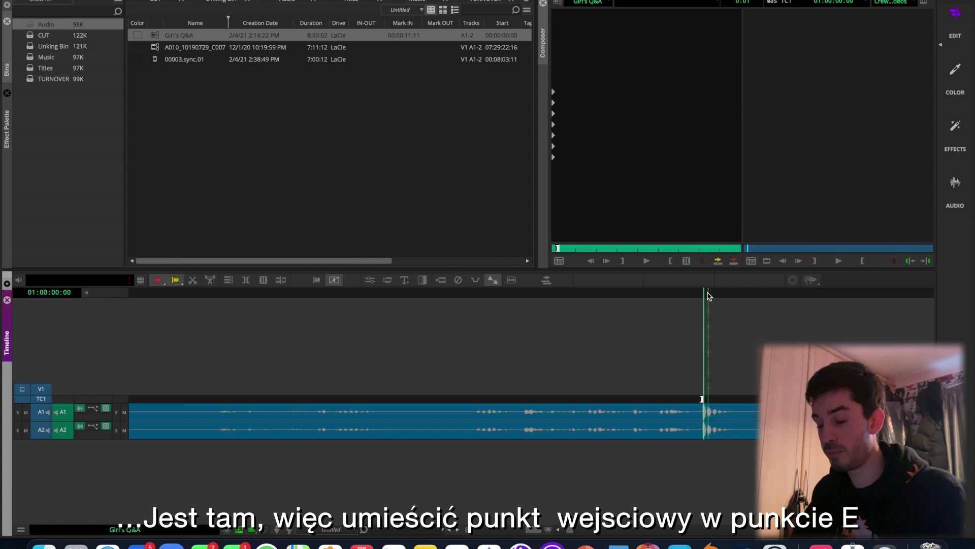
{"action": "key", "text": "e"}
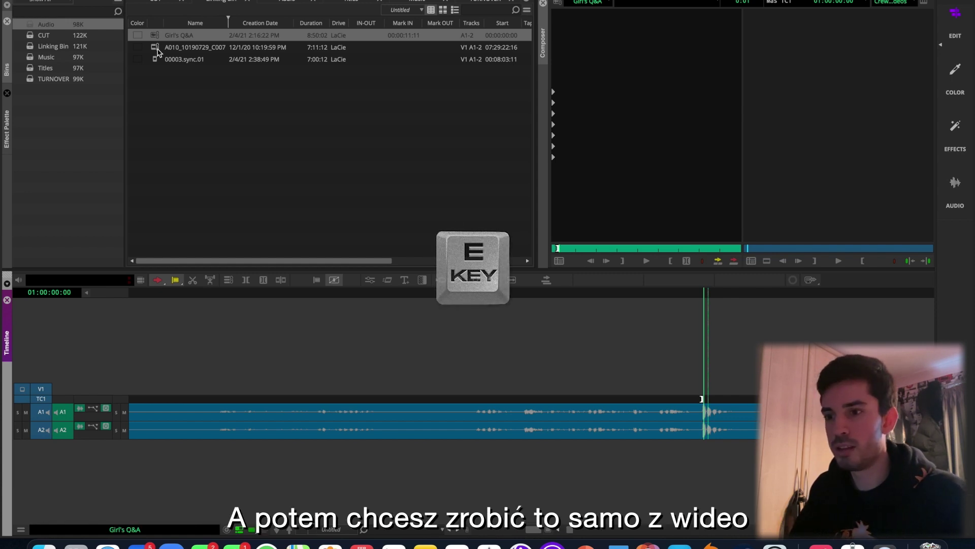
Load the A010_10190729_C007 video clip, locate the clapper closing in its waveform and picture, and mark an IN point at 07:29:33:14
{"action": "double_click", "coordinate": [161, 47]}
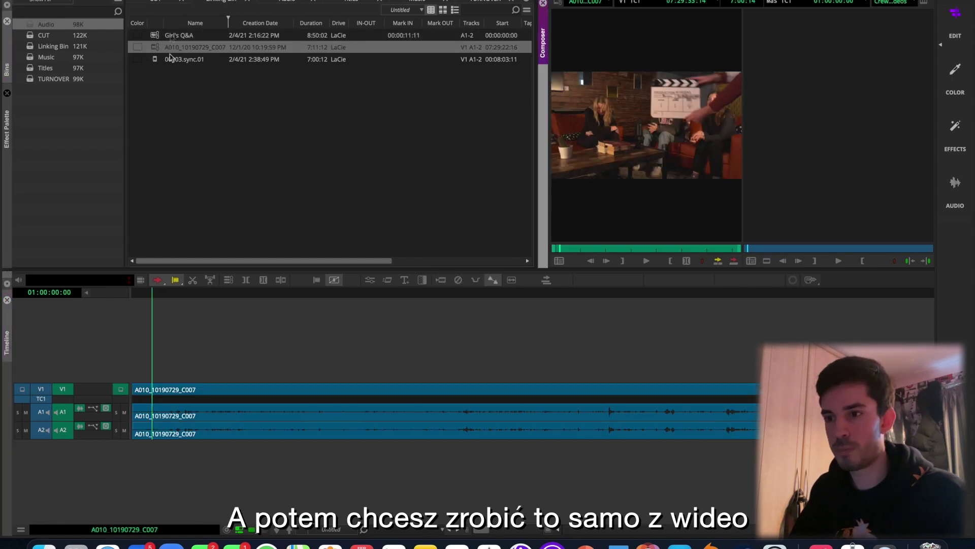
{"action": "left_click_drag", "start_coordinate": [482, 529], "coordinate": [588, 531]}
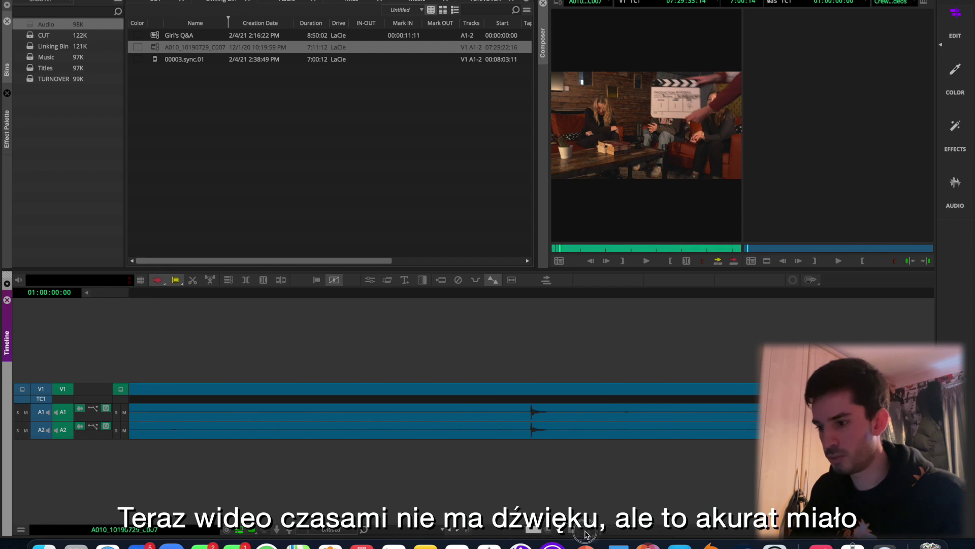
{"action": "left_click", "coordinate": [532, 294]}
{"action": "left_click_drag", "start_coordinate": [531, 296], "coordinate": [535, 298]}
{"action": "key", "text": "i"}
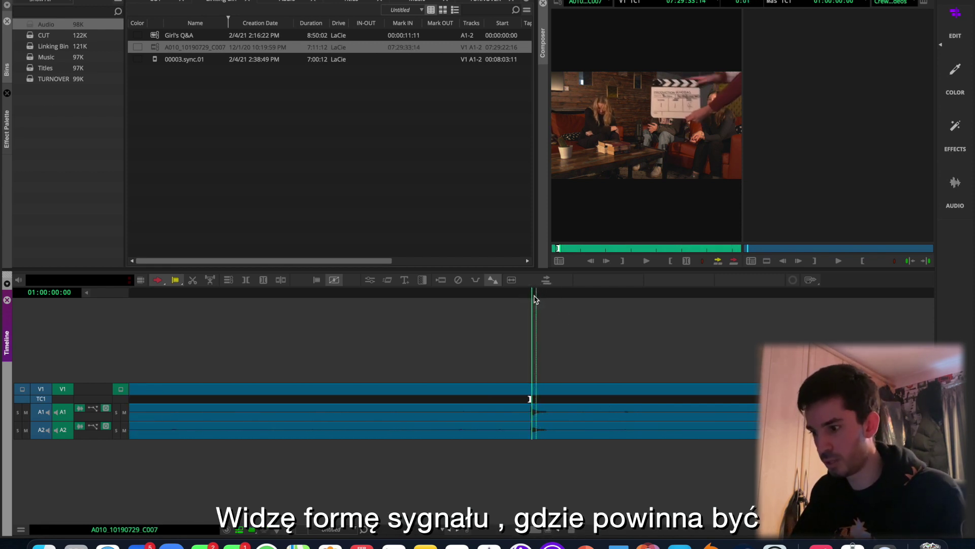
{"action": "key", "text": "Left"}
{"action": "key", "text": "Left"}
{"action": "key", "text": "Right"}
{"action": "key", "text": "Right"}
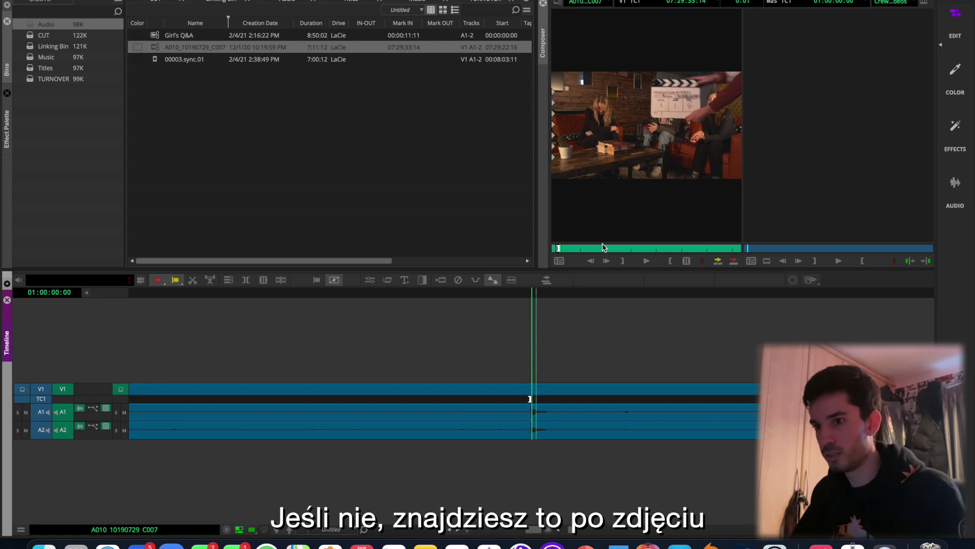
AutoSync the Girl's Q&A audio with the A010_10190729_C007 clip using their inpoints
{"action": "left_click", "coordinate": [155, 35], "text": "shift"}
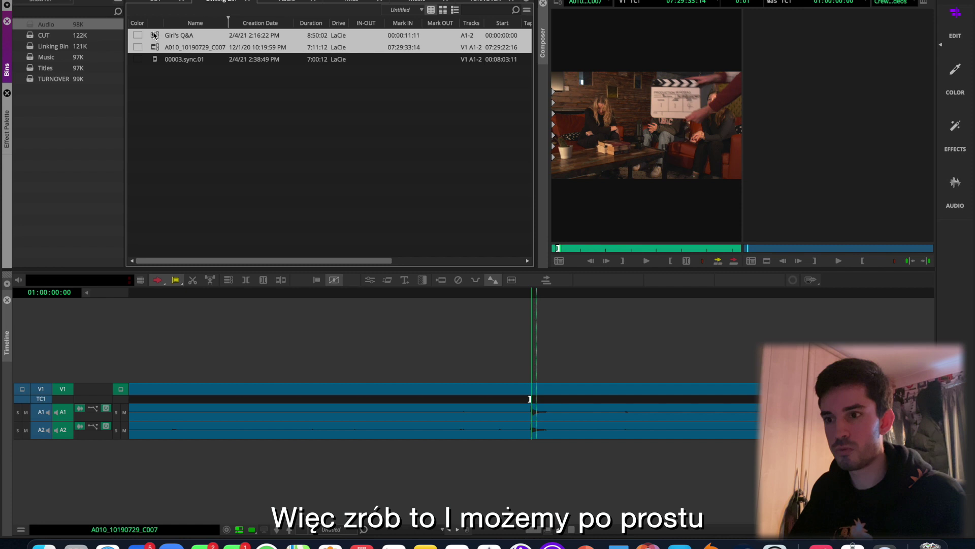
{"action": "right_click", "coordinate": [155, 35]}
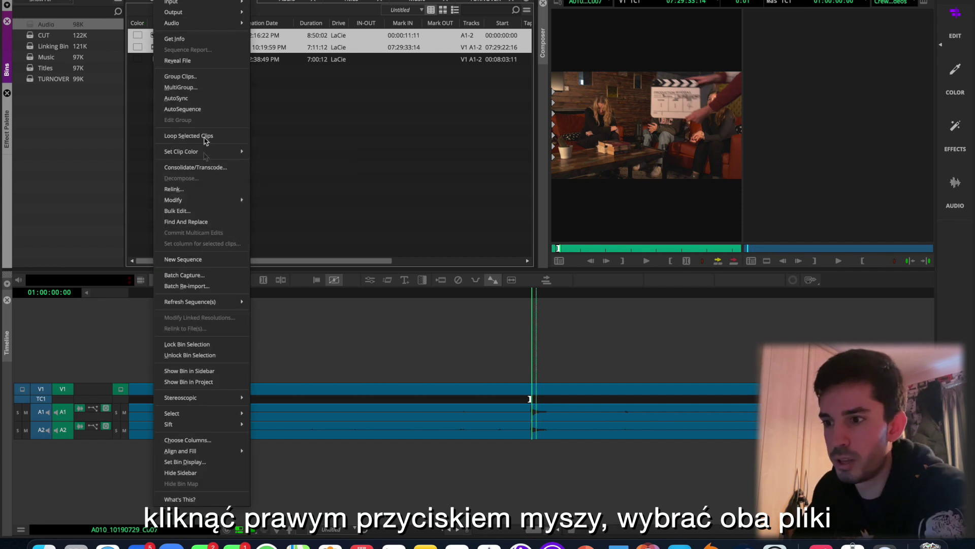
{"action": "left_click", "coordinate": [202, 98]}
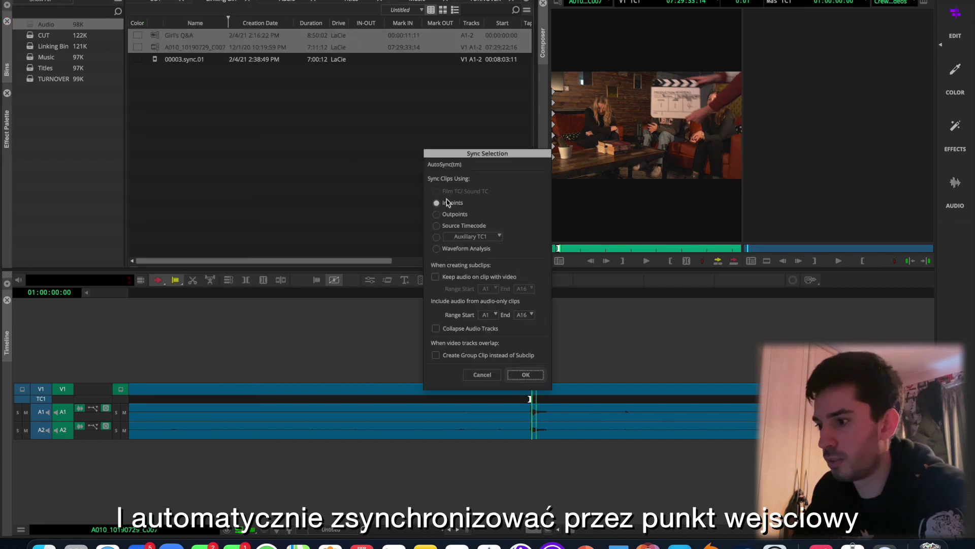
{"action": "left_click", "coordinate": [525, 375]}
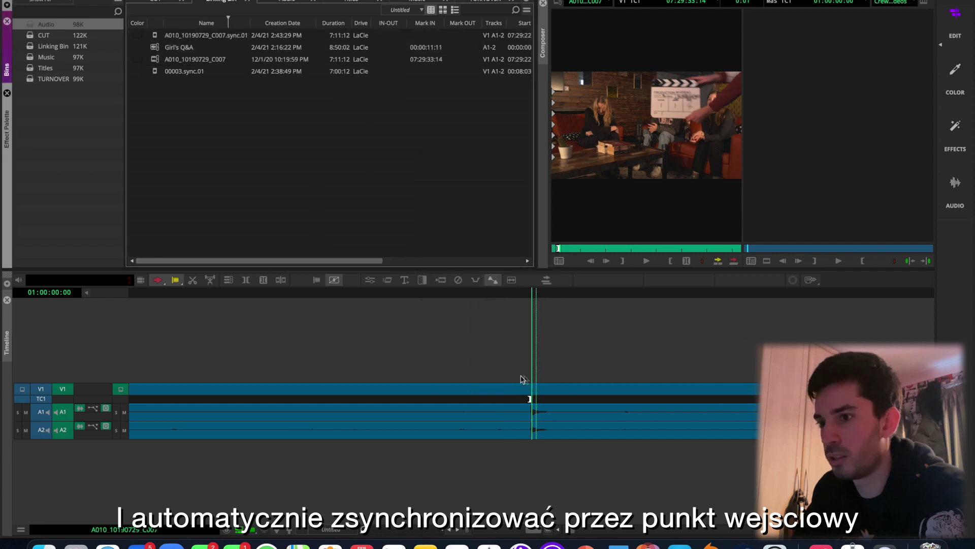
Load the A010_10190729_C007.sync.01 subclip and play a section from its middle to check the sync
{"action": "left_click", "coordinate": [160, 36]}
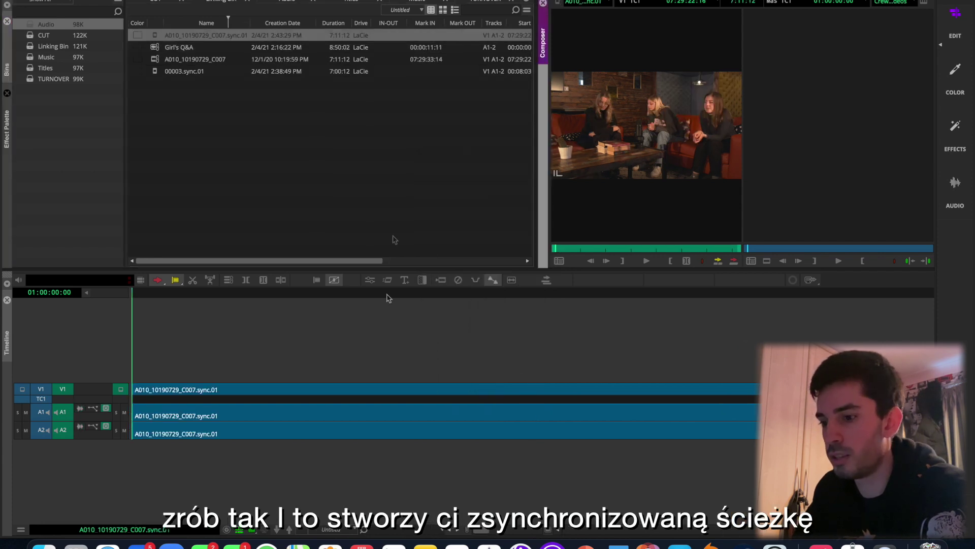
{"action": "left_click", "coordinate": [185, 339]}
{"action": "key", "text": "space"}
{"action": "left_click", "coordinate": [376, 302]}
{"action": "left_click", "coordinate": [465, 304]}
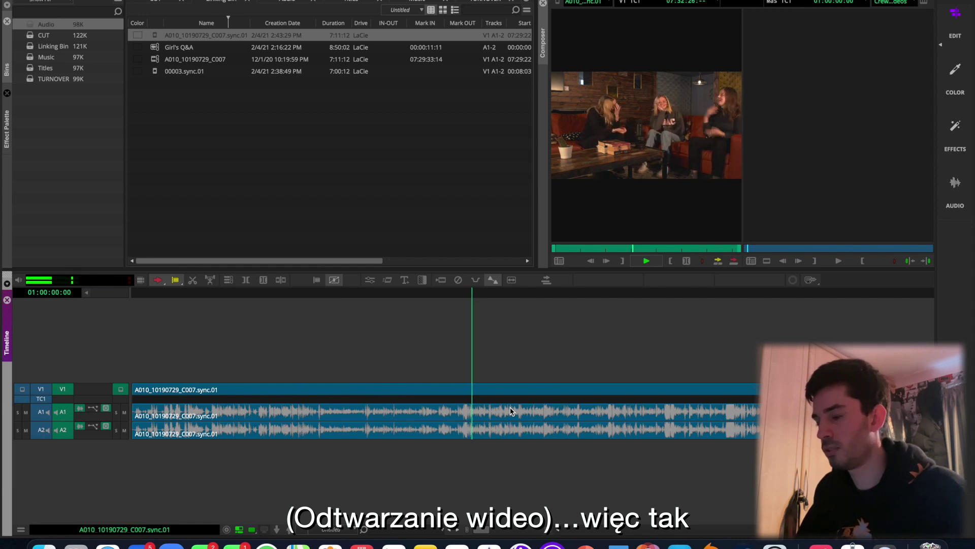
{"action": "key", "text": "space"}
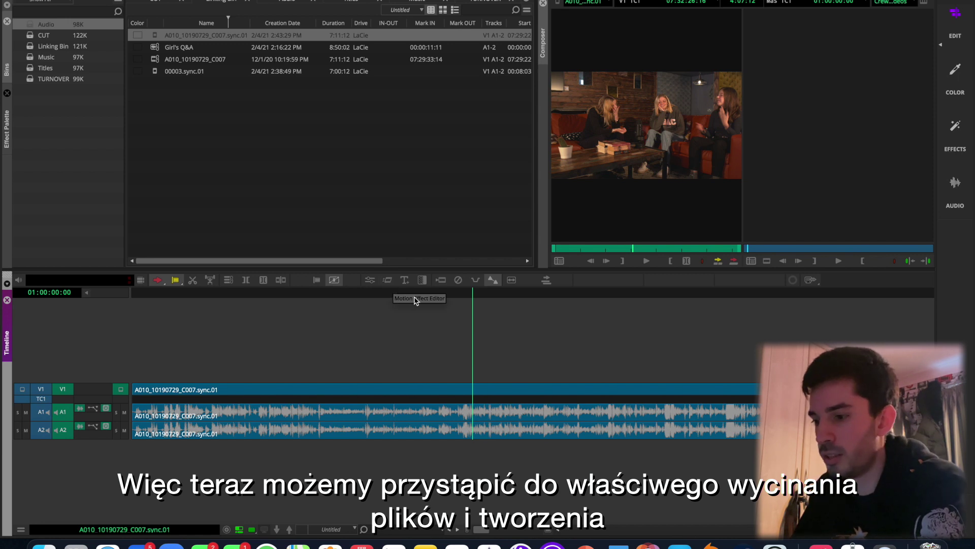
{"action": "left_click_drag", "start_coordinate": [415, 296], "coordinate": [311, 308]}
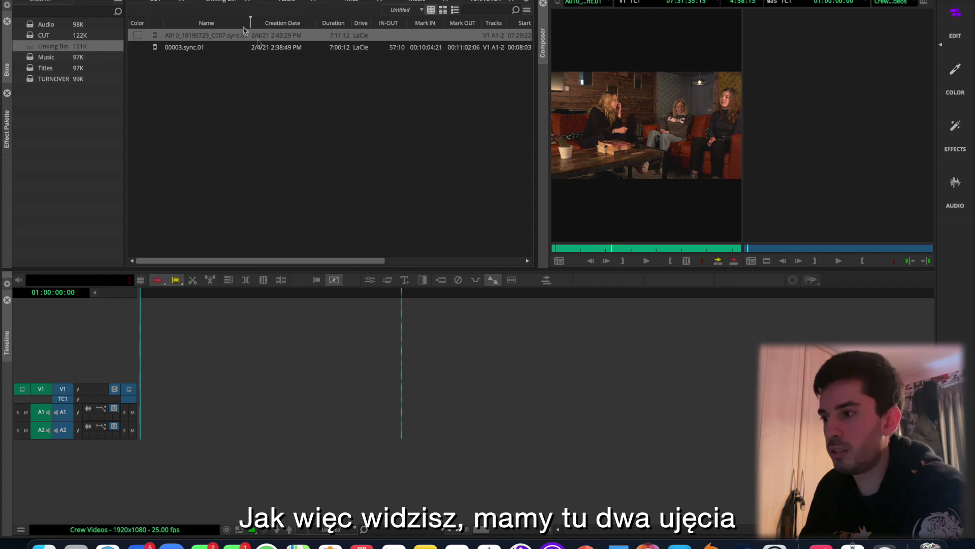
Load the close-up clip 00003.sync.01 and skim through its footage in the source monitor
{"action": "double_click", "coordinate": [154, 47]}
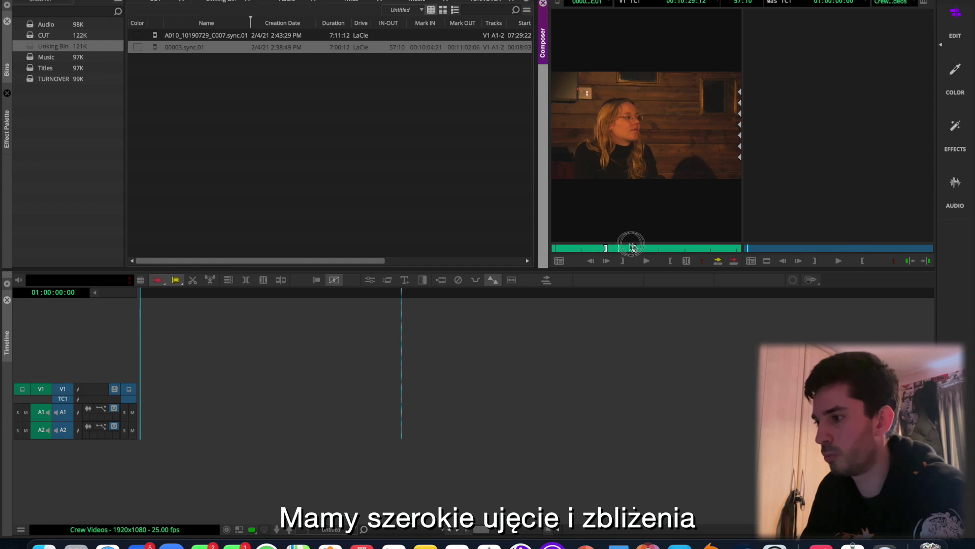
{"action": "key", "text": "i"}
{"action": "left_click_drag", "start_coordinate": [631, 247], "coordinate": [661, 247]}
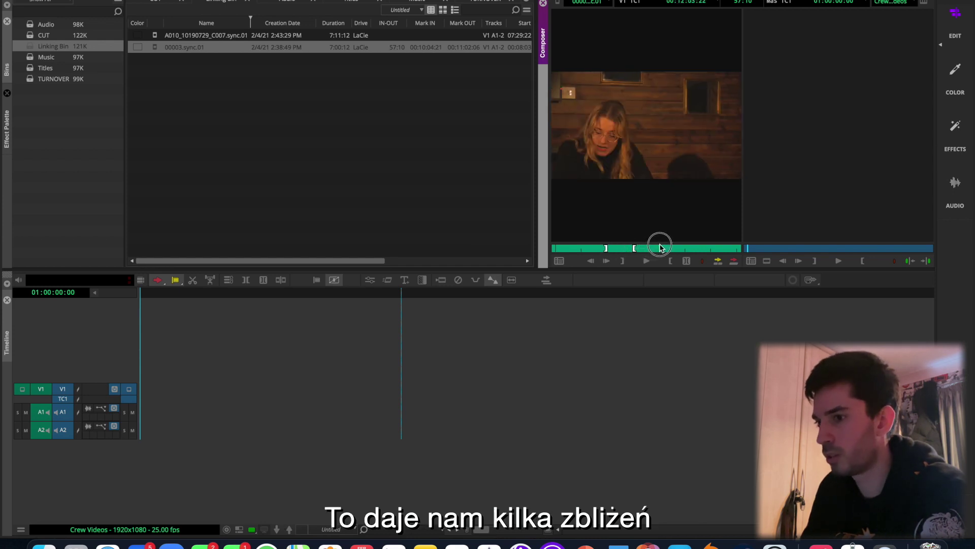
Splice the entire wide clip A010_10190729_C007.sync.01 into the sequence and show waveforms on audio tracks A1 and A2
{"action": "left_click", "coordinate": [156, 37]}
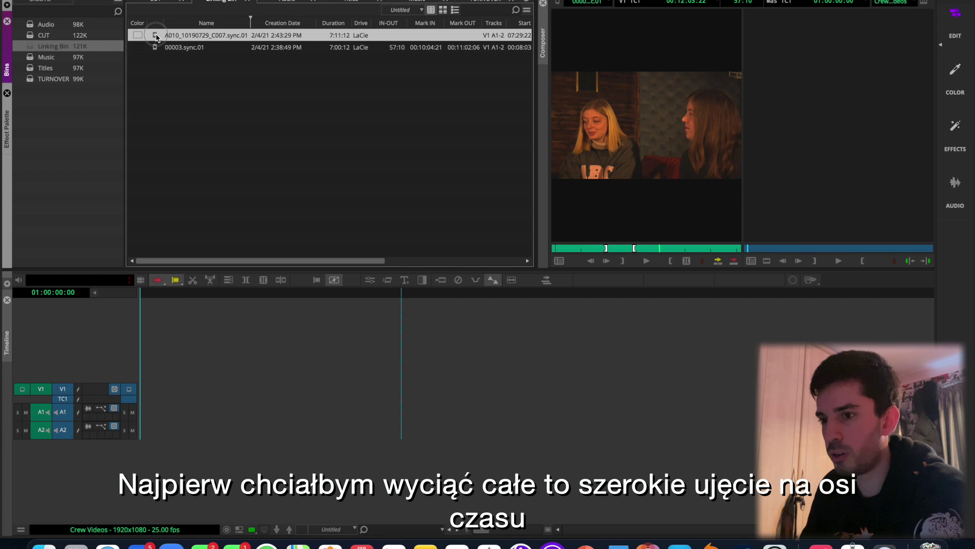
{"action": "double_click", "coordinate": [156, 37]}
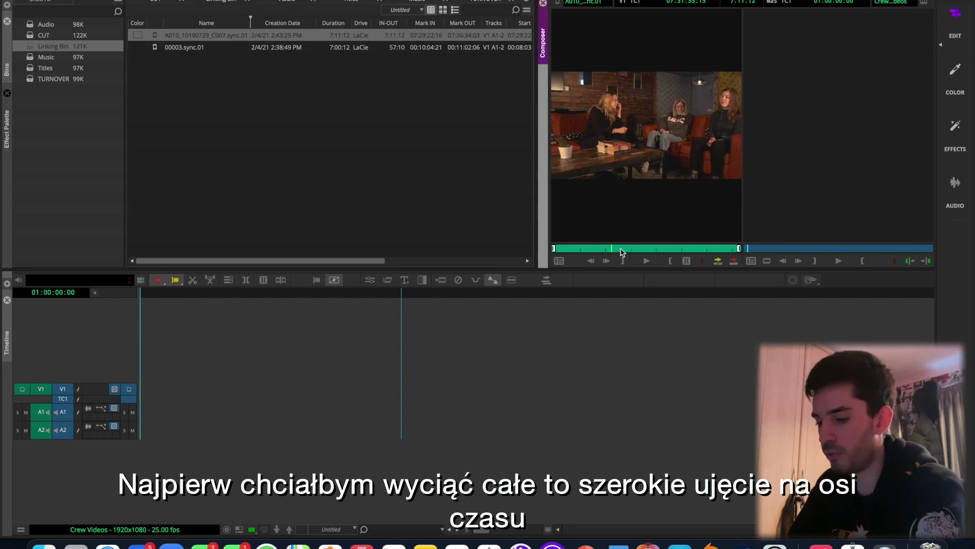
{"action": "key", "text": "v"}
{"action": "left_click_drag", "start_coordinate": [305, 299], "coordinate": [193, 318]}
{"action": "left_click", "coordinate": [88, 426]}
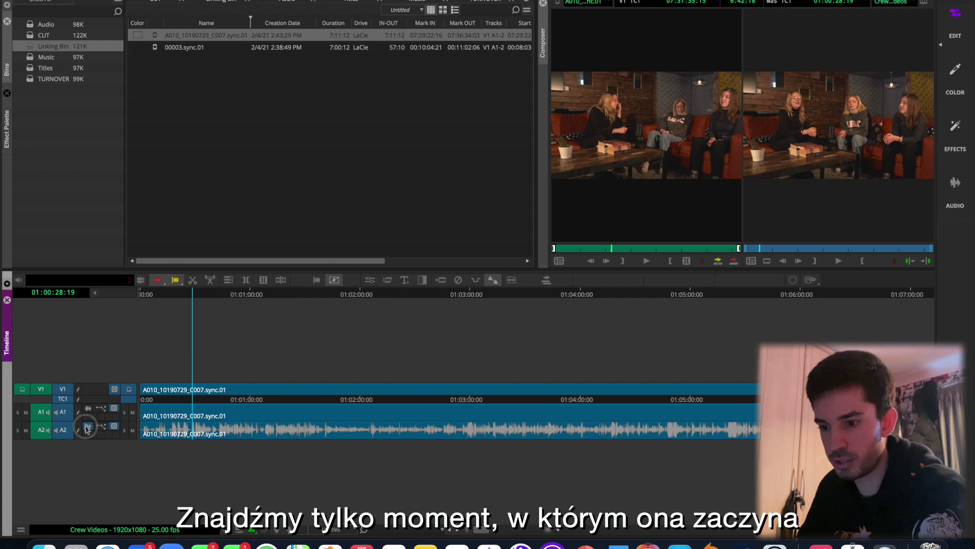
{"action": "left_click", "coordinate": [90, 408]}
Mark the sequence from its start to an OUT point at 01:00:27:00, just before the speaking begins, and extract that section
{"action": "left_click_drag", "start_coordinate": [478, 530], "coordinate": [503, 530]}
{"action": "left_click", "coordinate": [236, 297]}
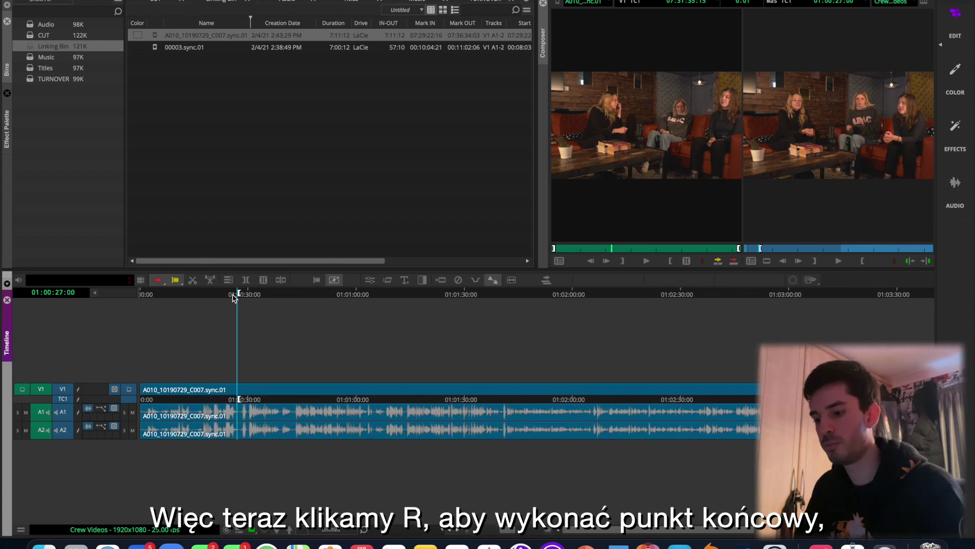
{"action": "key", "text": "r"}
{"action": "key", "text": "Home"}
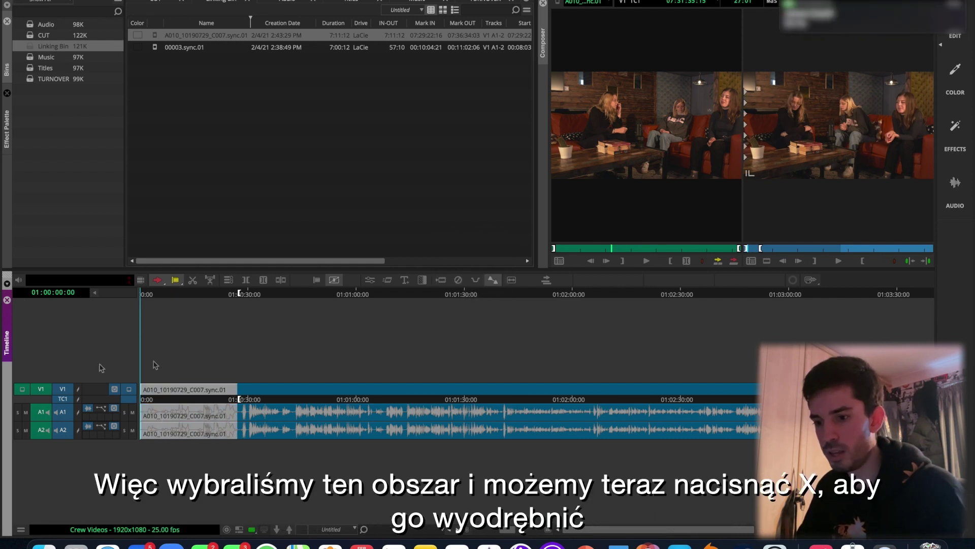
{"action": "key", "text": "x"}
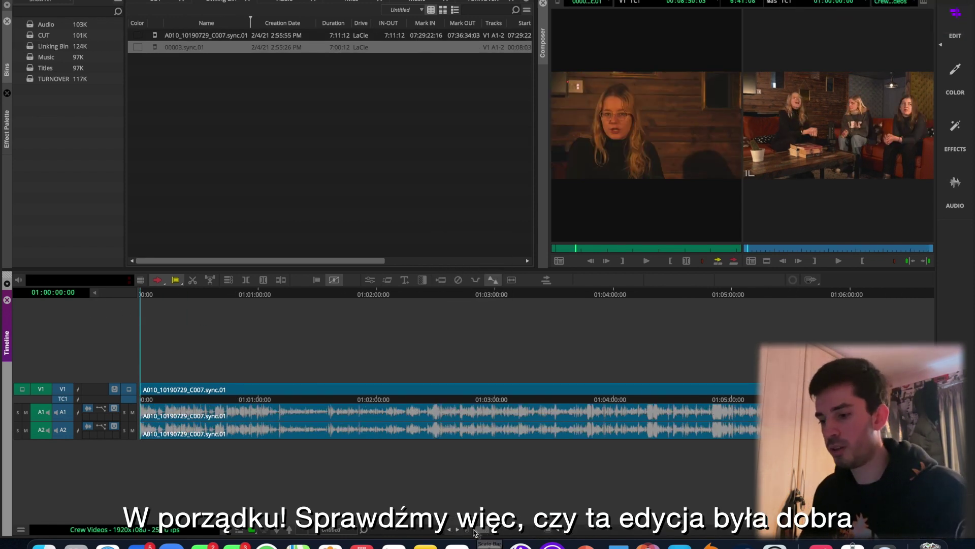
Play the opening of the wide shot to check the cut, and return to the sequence start
{"action": "key", "text": "space"}
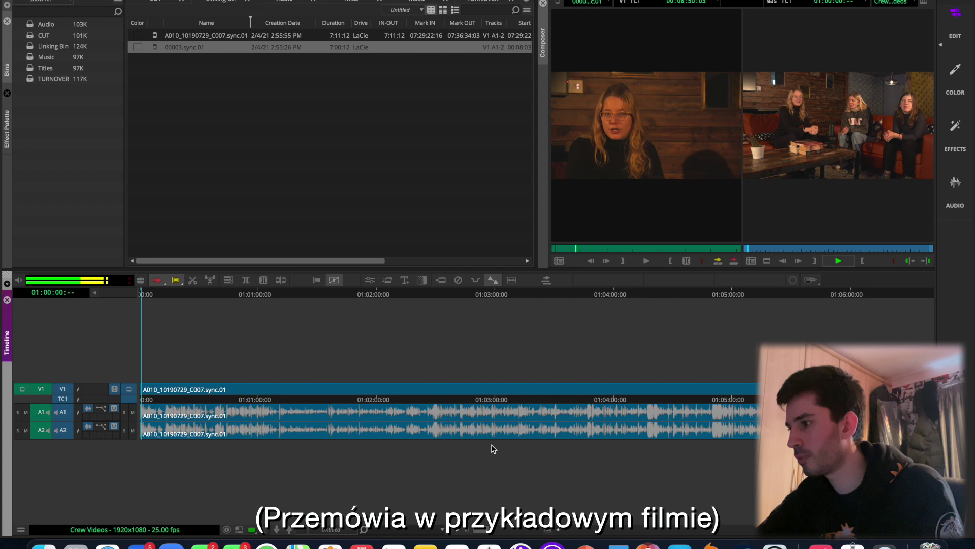
{"action": "key", "text": "space"}
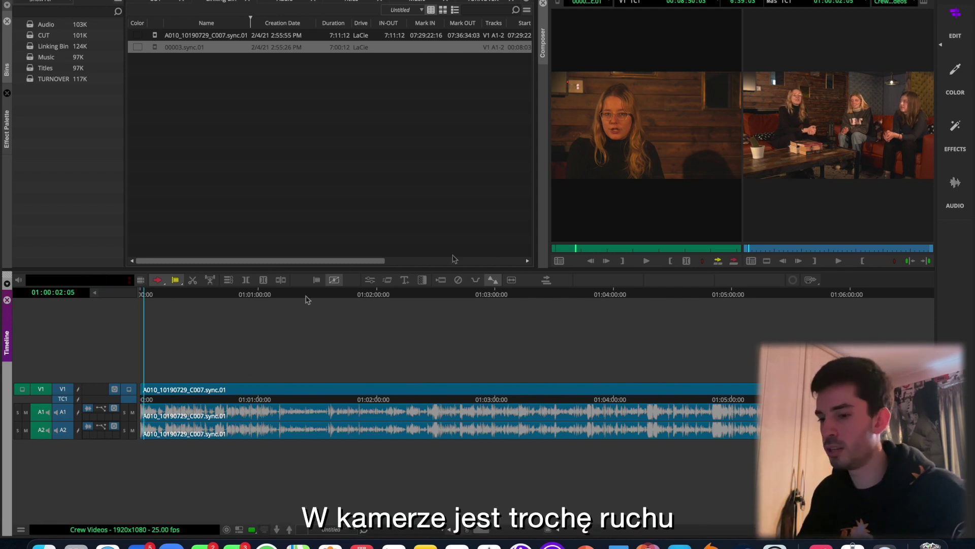
{"action": "left_click_drag", "start_coordinate": [148, 294], "coordinate": [124, 304]}
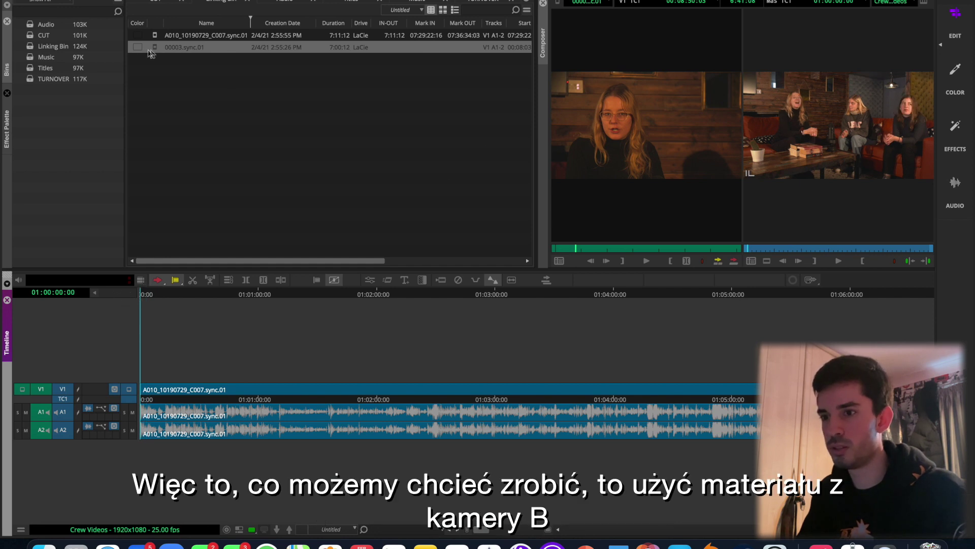
Mark 00003.sync.01 from 00:08:25:13 to 00:08:53:21 and overwrite the start of the sequence with that close-up section
{"action": "left_click_drag", "start_coordinate": [156, 51], "coordinate": [620, 220]}
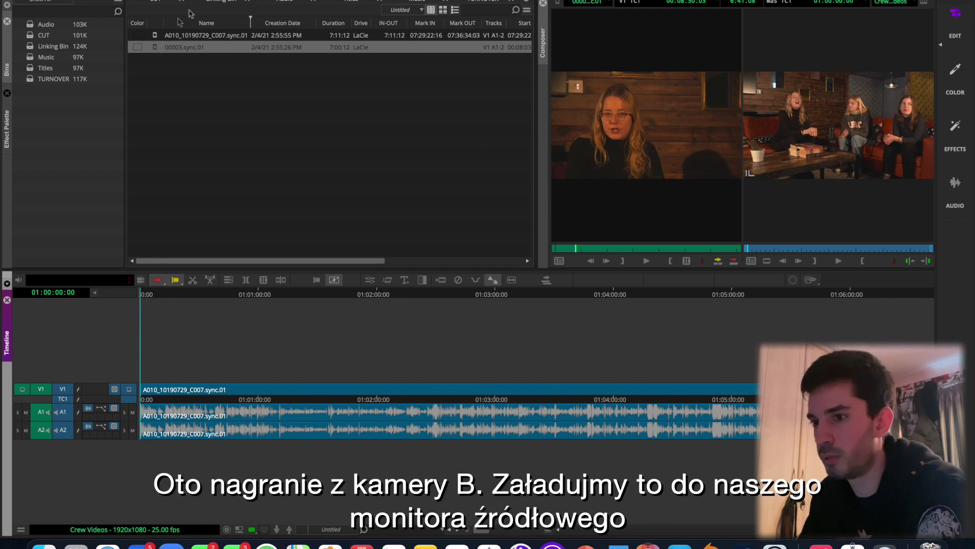
{"action": "left_click_drag", "start_coordinate": [576, 251], "coordinate": [550, 249]}
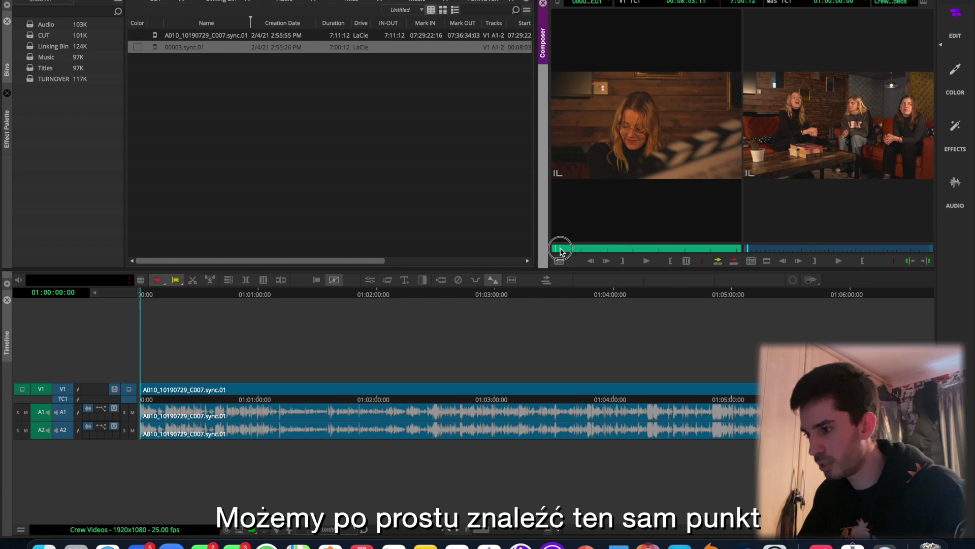
{"action": "left_click_drag", "start_coordinate": [561, 249], "coordinate": [577, 251]}
{"action": "key", "text": "i"}
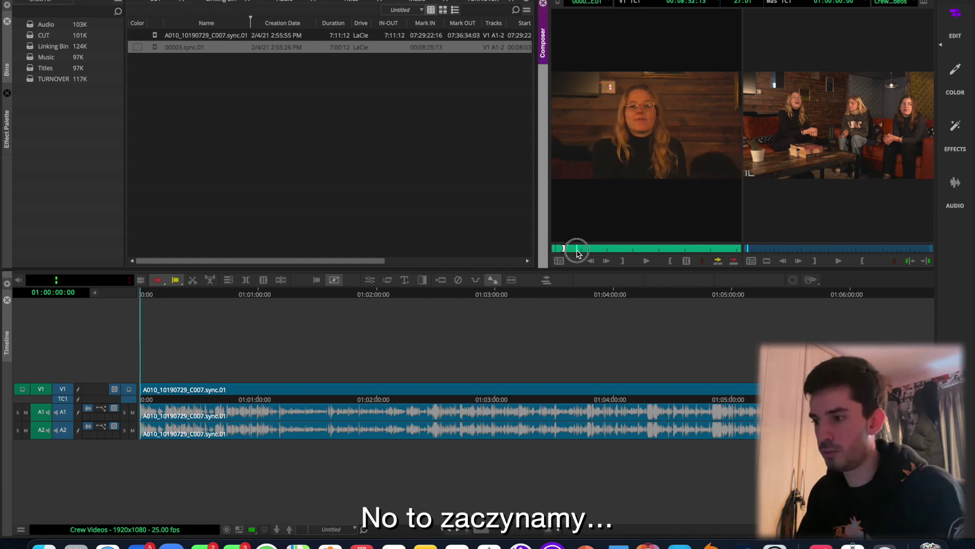
{"action": "left_click", "coordinate": [121, 310]}
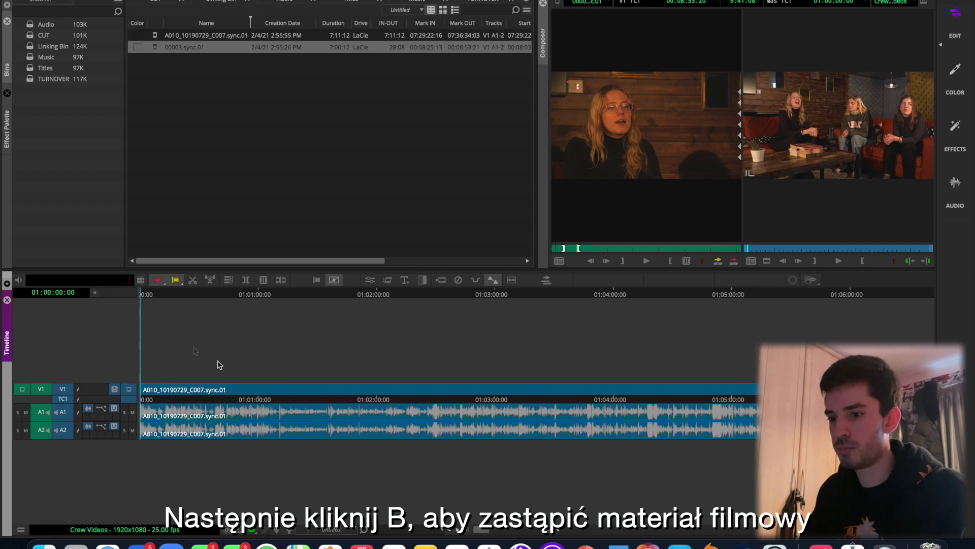
{"action": "key", "text": "b"}
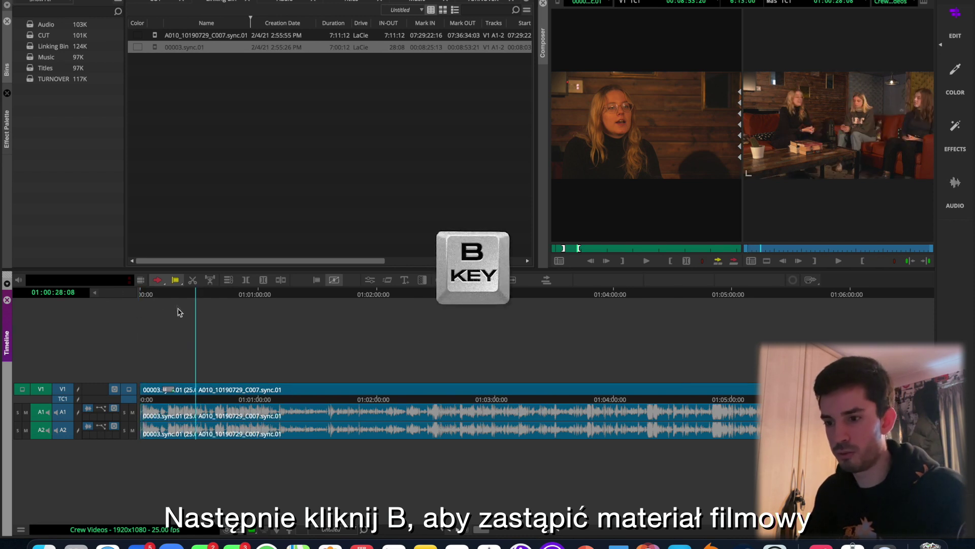
Play the sequence from its start to check the overwritten close-up
{"action": "left_click", "coordinate": [156, 296]}
{"action": "left_click_drag", "start_coordinate": [156, 295], "coordinate": [88, 300]}
{"action": "key", "text": "space"}
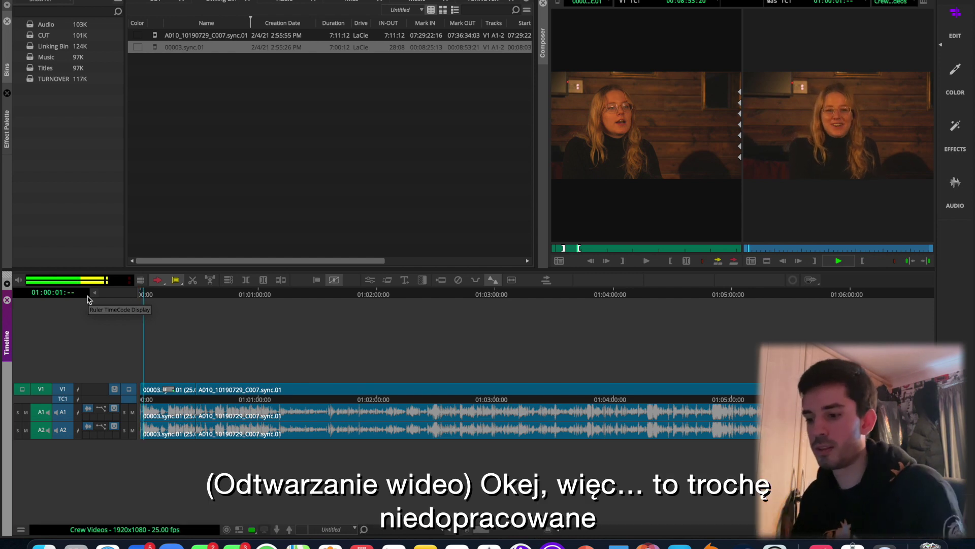
{"action": "key", "text": "space"}
Mark about the first 1.5 seconds of the close-up, up to the gap before she speaks, and extract them
{"action": "left_click_drag", "start_coordinate": [486, 532], "coordinate": [534, 530]}
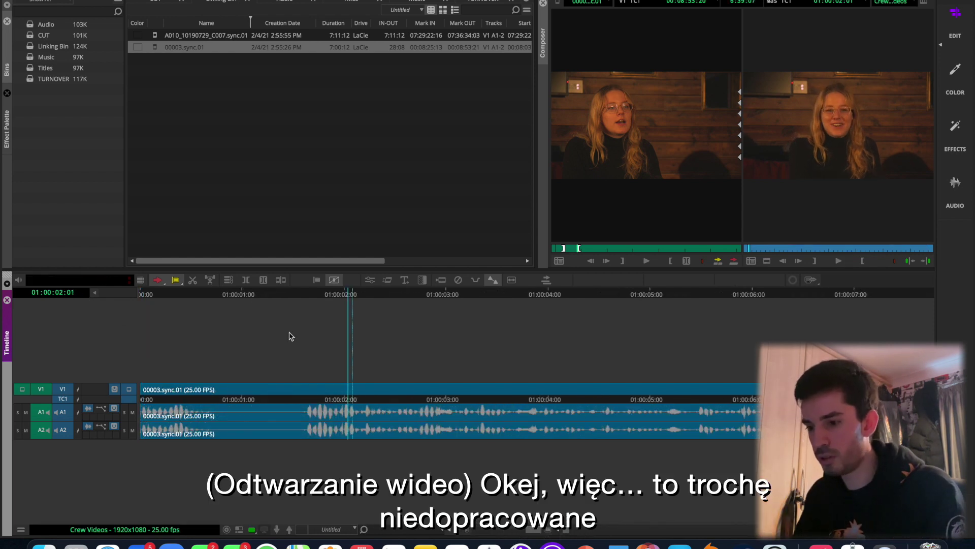
{"action": "left_click", "coordinate": [293, 297]}
{"action": "left_click_drag", "start_coordinate": [188, 292], "coordinate": [44, 292]}
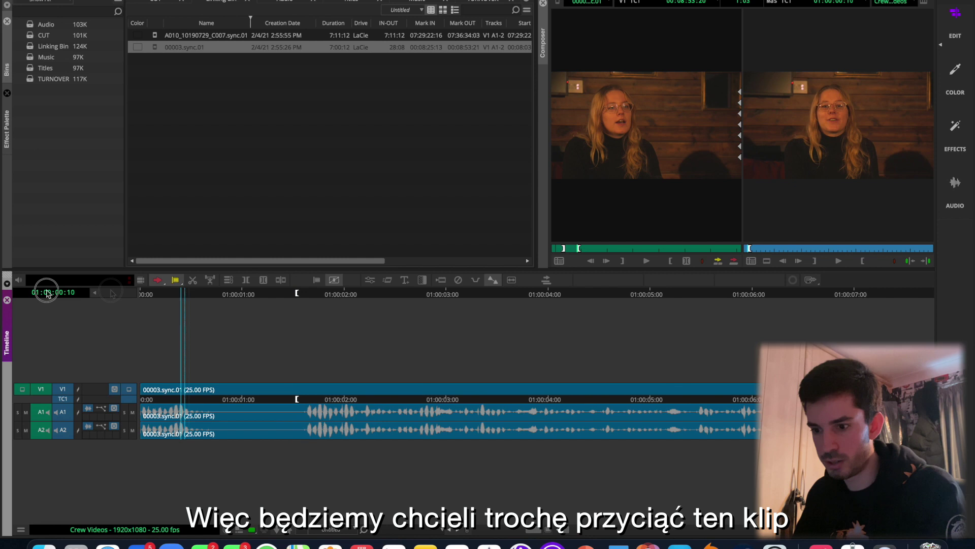
{"action": "key", "text": "i"}
{"action": "key", "text": "x"}
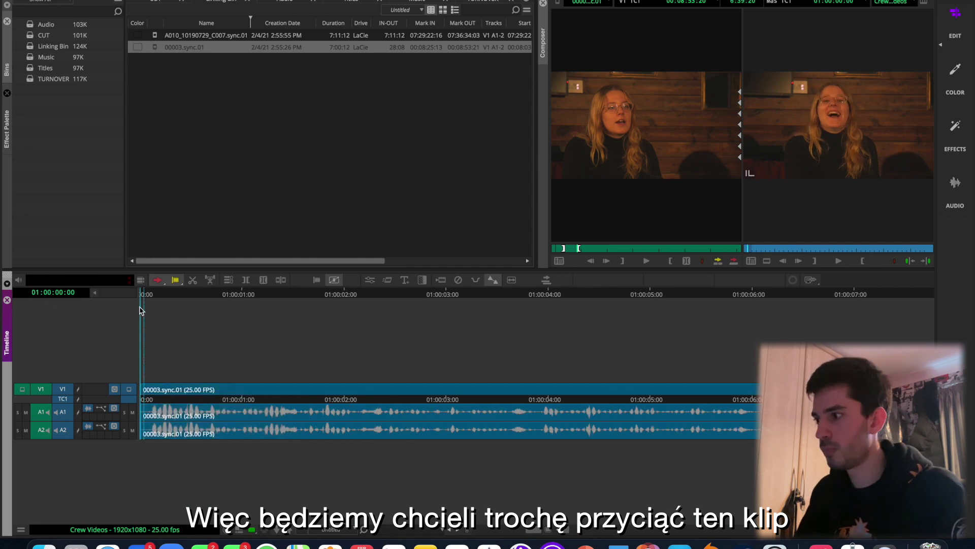
Play the trimmed close-up from the sequence start to find where the camera begins to move
{"action": "key", "text": "space"}
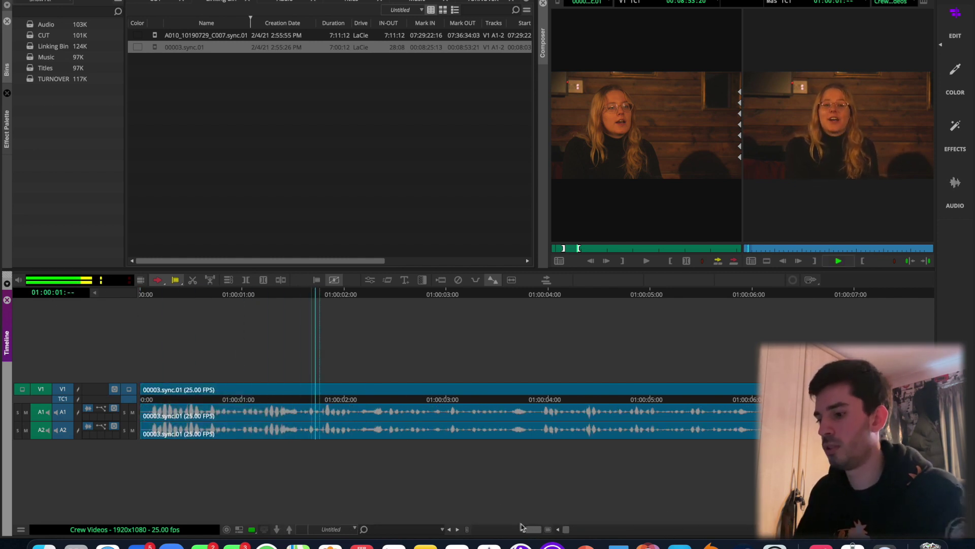
{"action": "left_click_drag", "start_coordinate": [522, 527], "coordinate": [511, 528]}
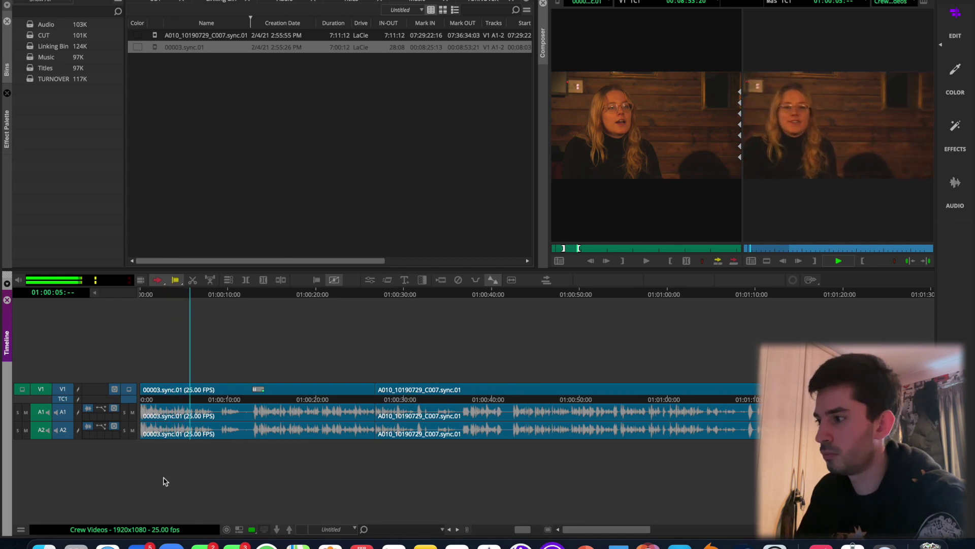
{"action": "key", "text": "space"}
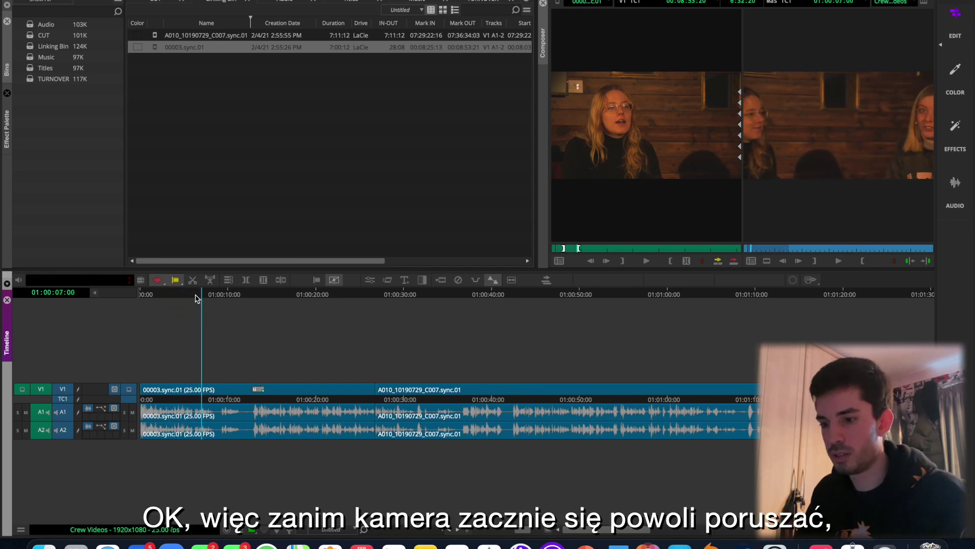
Find the pause in her sentence before the camera moves in the opening close-up and mark an In point around 01:00:03:20
{"action": "left_click_drag", "start_coordinate": [195, 299], "coordinate": [171, 310]}
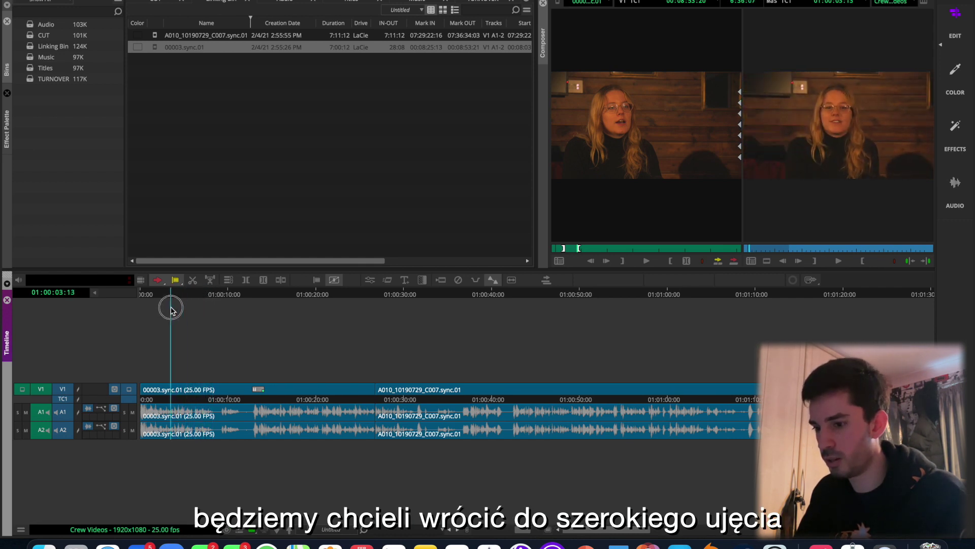
{"action": "left_click_drag", "start_coordinate": [521, 532], "coordinate": [526, 533]}
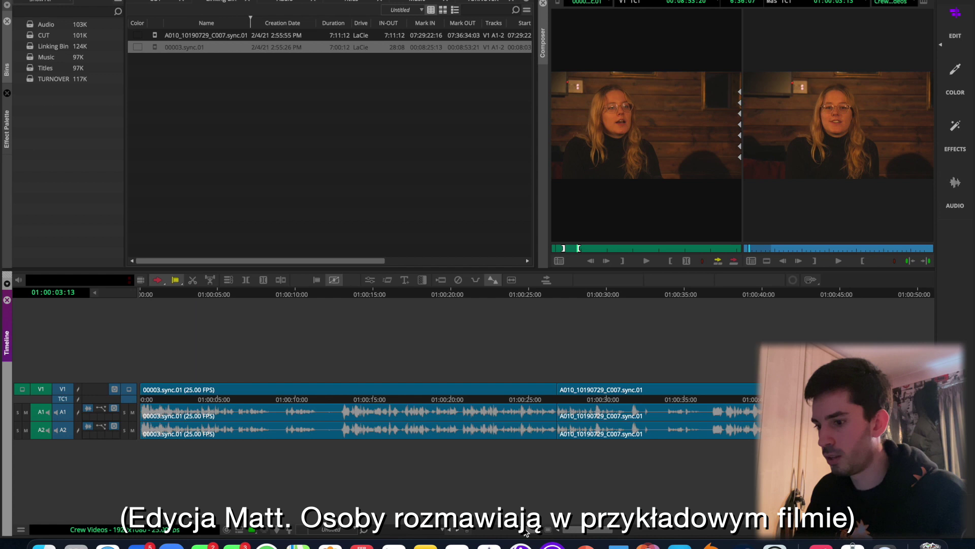
{"action": "key", "text": "space"}
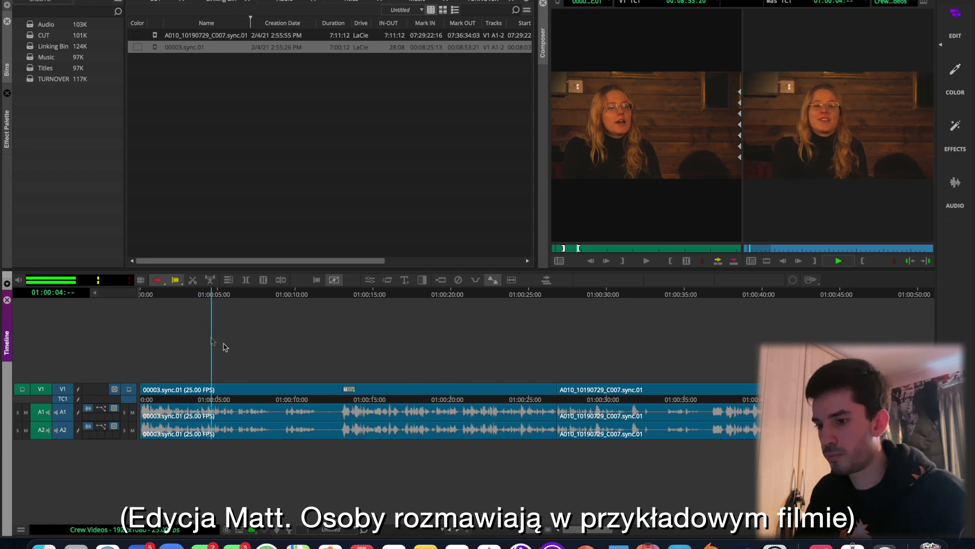
{"action": "left_click_drag", "start_coordinate": [205, 296], "coordinate": [193, 298]}
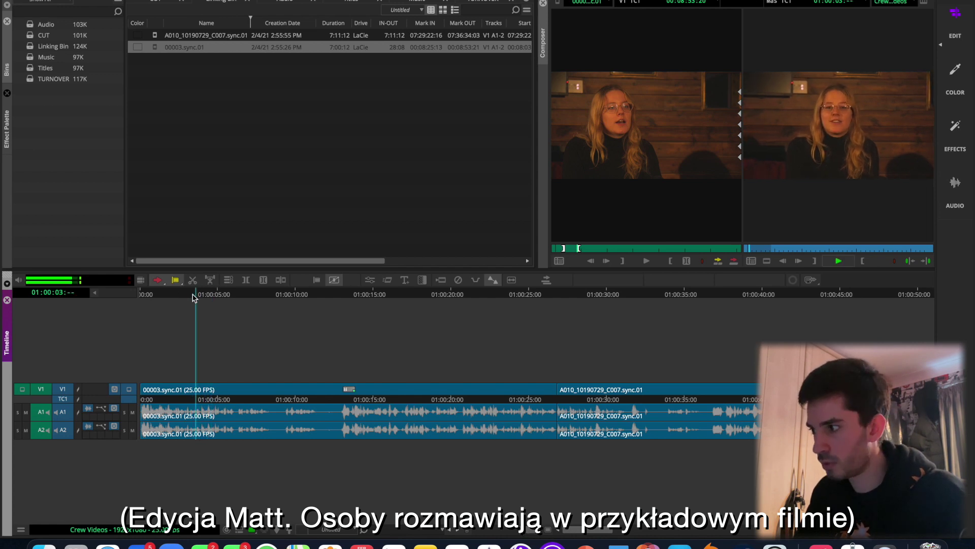
{"action": "key", "text": "i"}
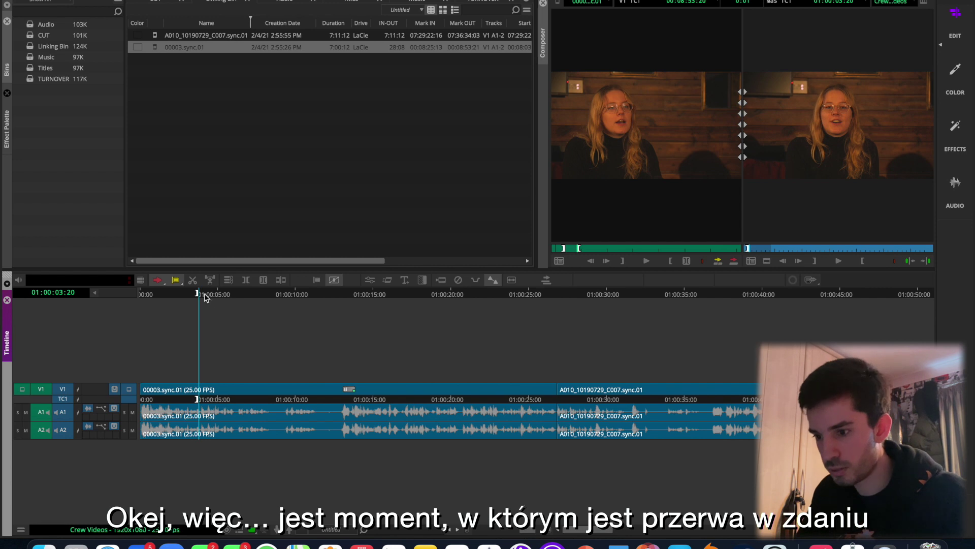
{"action": "left_click", "coordinate": [530, 532]}
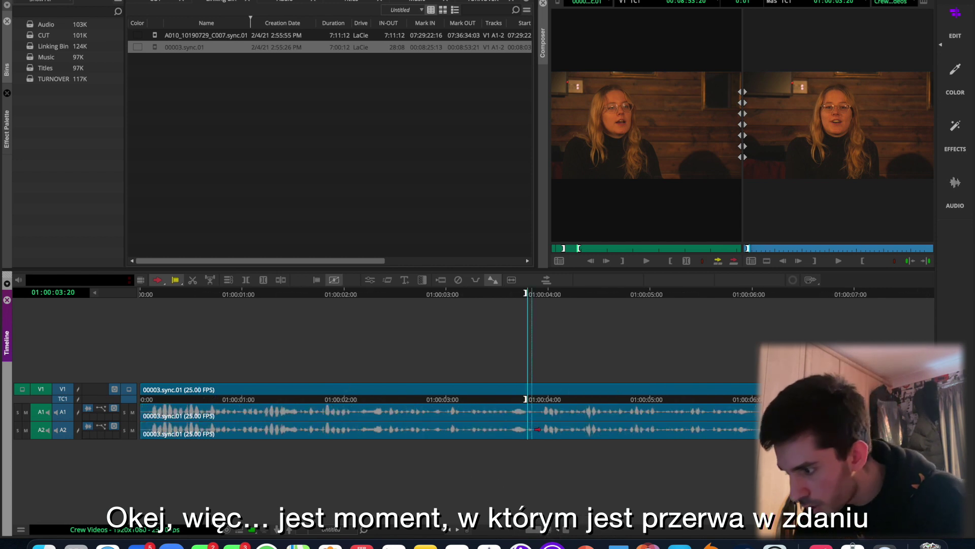
{"action": "left_click_drag", "start_coordinate": [532, 298], "coordinate": [322, 299]}
{"action": "key", "text": "space"}
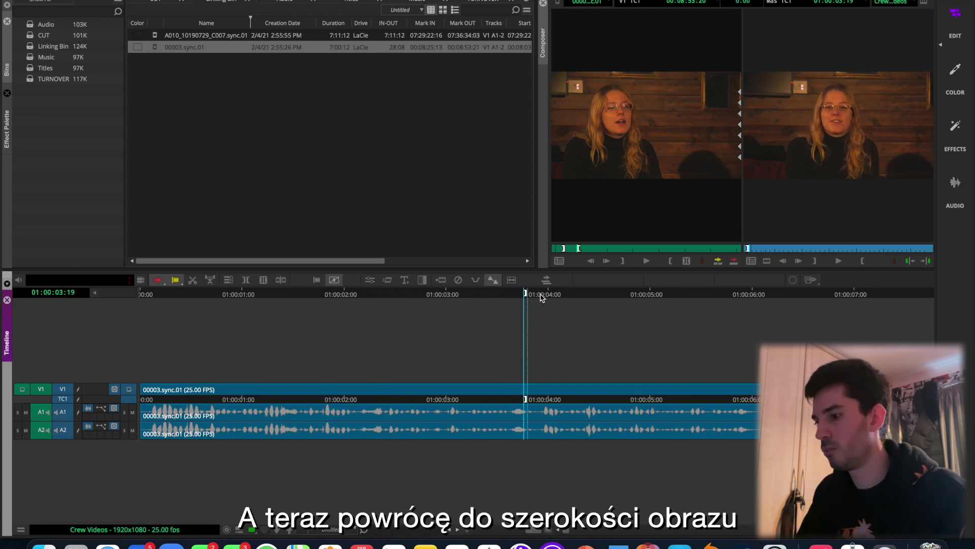
Play on into the wide shot to find where it should take over and mark an Out point at about 01:00:12:11
{"action": "left_click", "coordinate": [507, 535]}
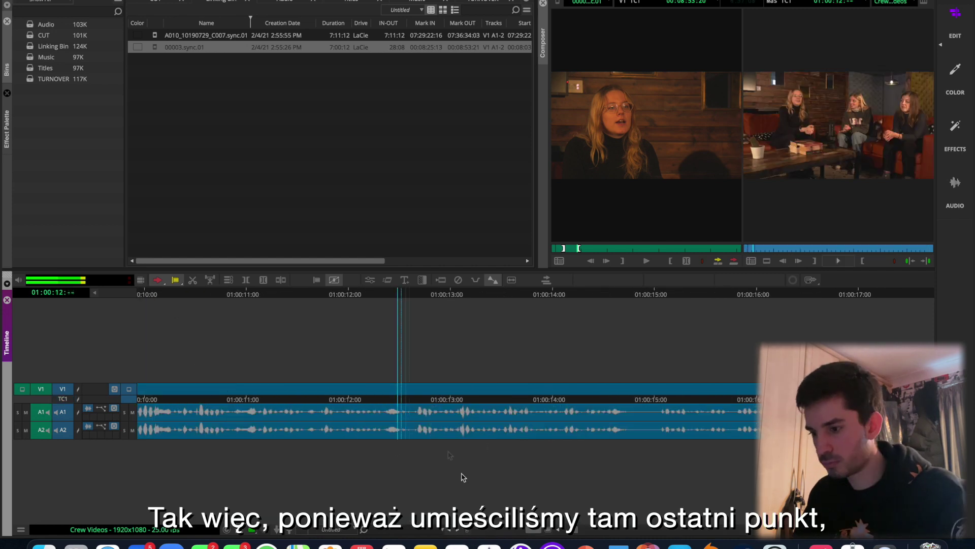
{"action": "key", "text": "space"}
{"action": "left_click", "coordinate": [399, 297]}
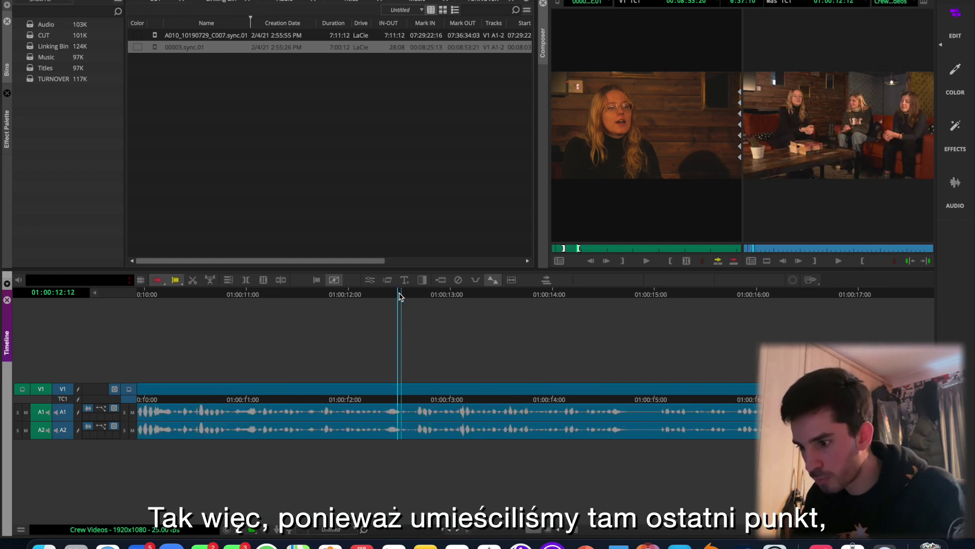
{"action": "key", "text": "Left"}
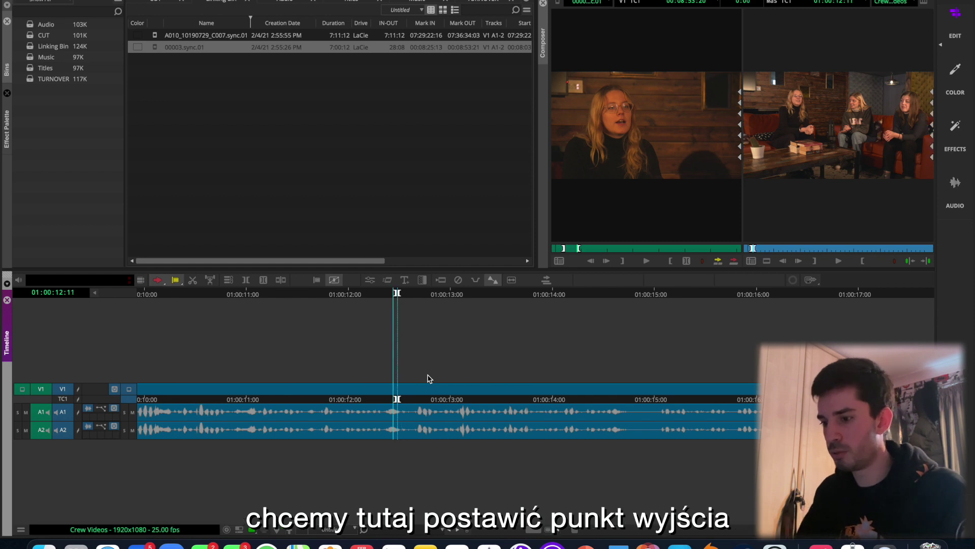
Mark an In point at the close-up's end, 01:00:03:20, and extract the section up to the Out point in the wide shot
{"action": "left_click_drag", "start_coordinate": [534, 532], "coordinate": [472, 518]}
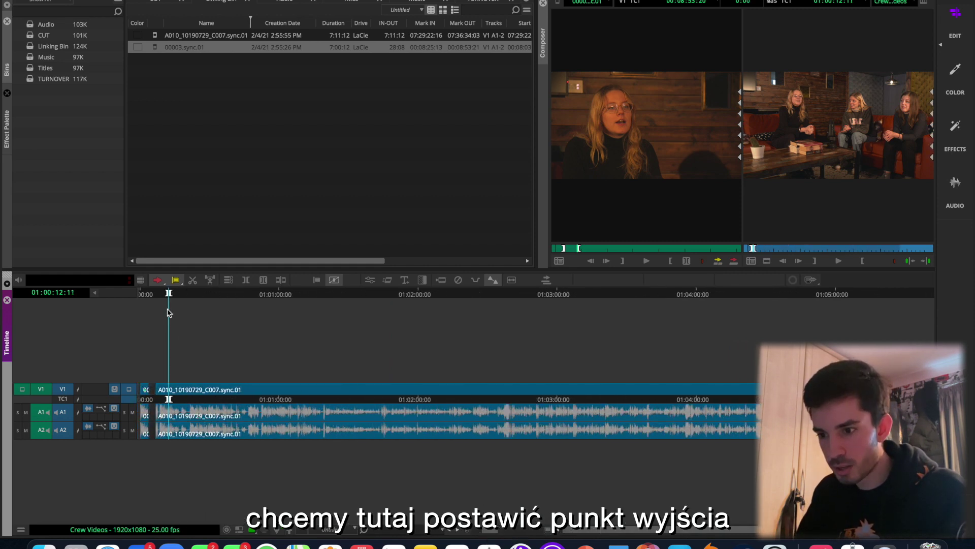
{"action": "left_click_drag", "start_coordinate": [165, 295], "coordinate": [150, 299]}
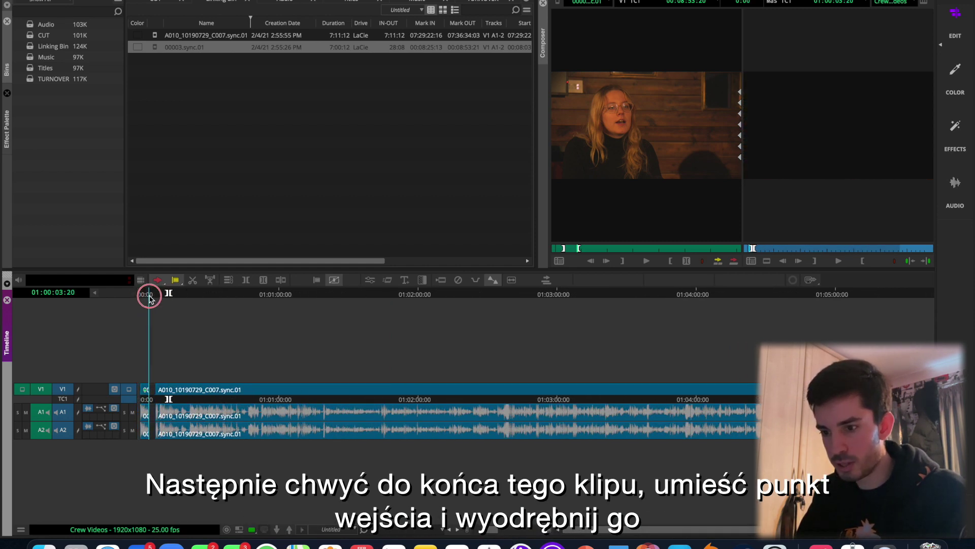
{"action": "key", "text": "i"}
{"action": "key", "text": "x"}
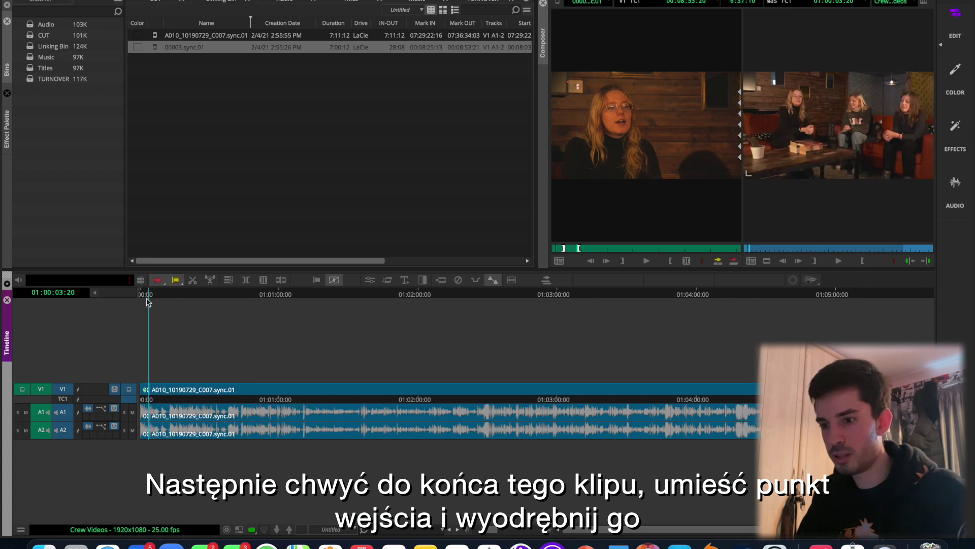
Play across the first cut from the close-up to the wide shot to check picture and sound continuity
{"action": "left_click_drag", "start_coordinate": [490, 533], "coordinate": [597, 525]}
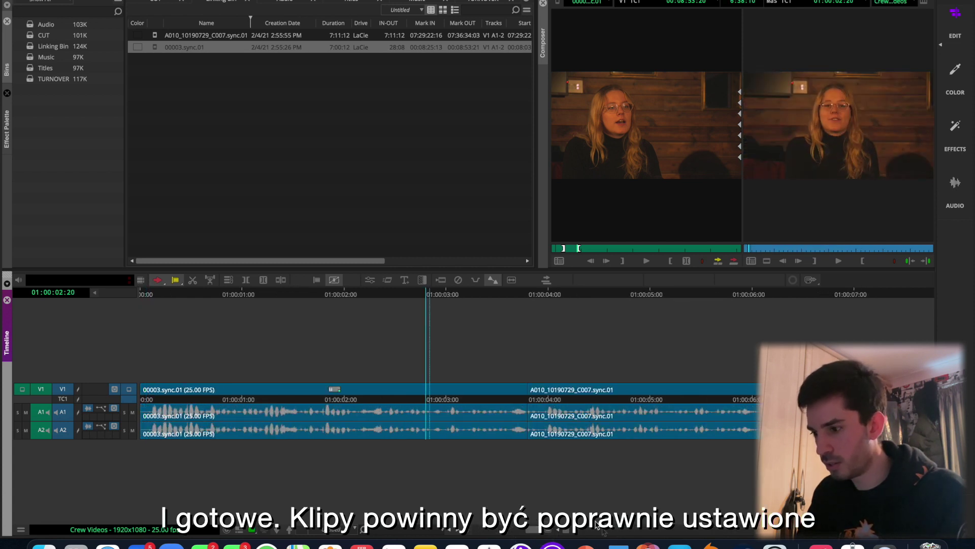
{"action": "left_click", "coordinate": [348, 297]}
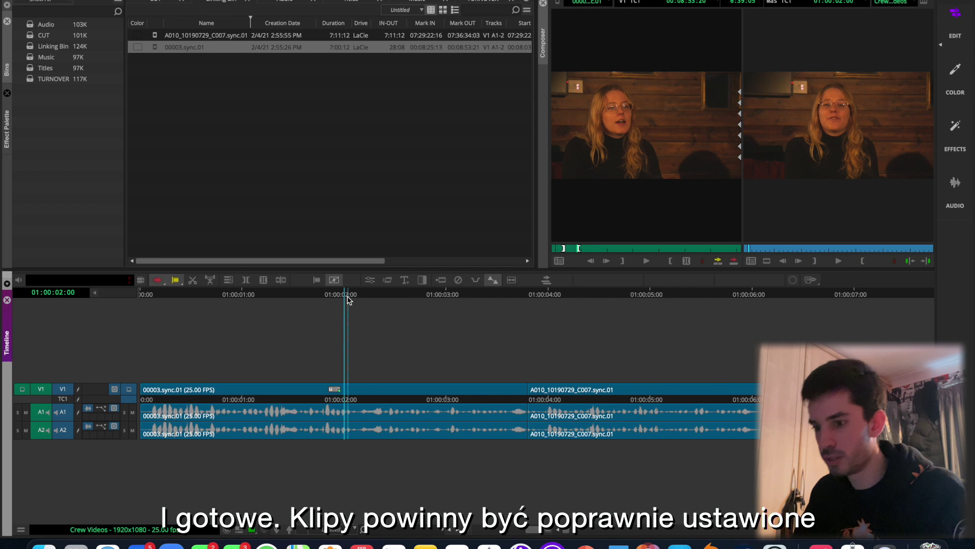
{"action": "left_click", "coordinate": [315, 296]}
{"action": "key", "text": "space"}
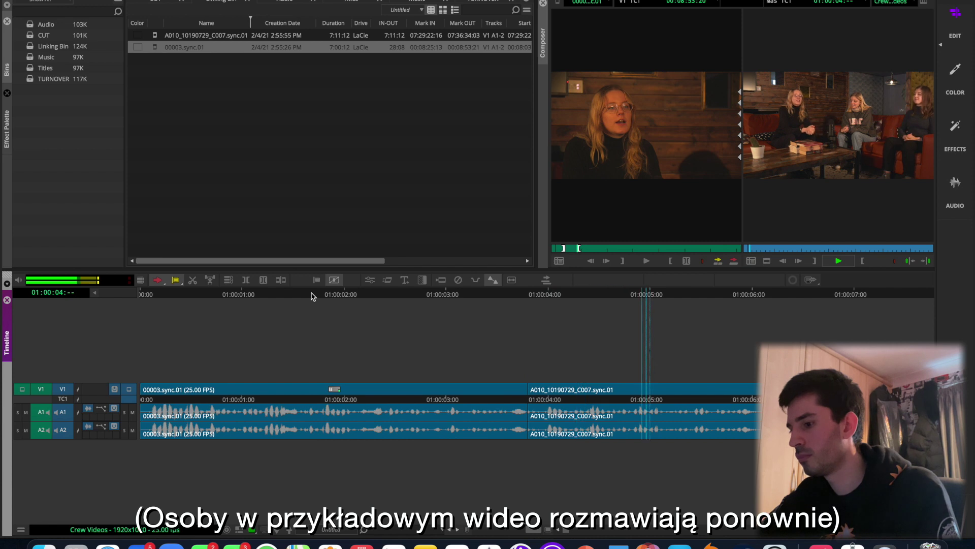
{"action": "key", "text": "space"}
{"action": "left_click_drag", "start_coordinate": [541, 306], "coordinate": [420, 305]}
{"action": "key", "text": "space"}
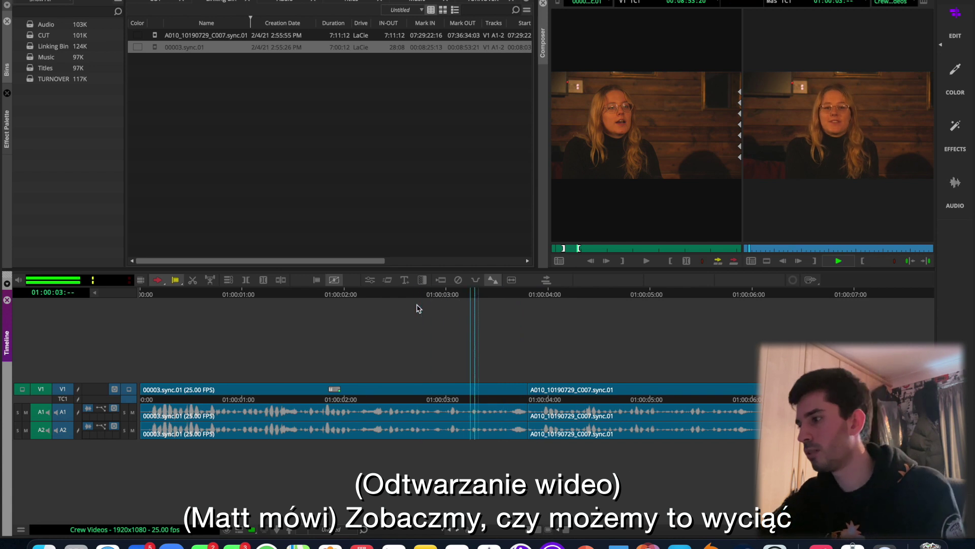
{"action": "key", "text": "space"}
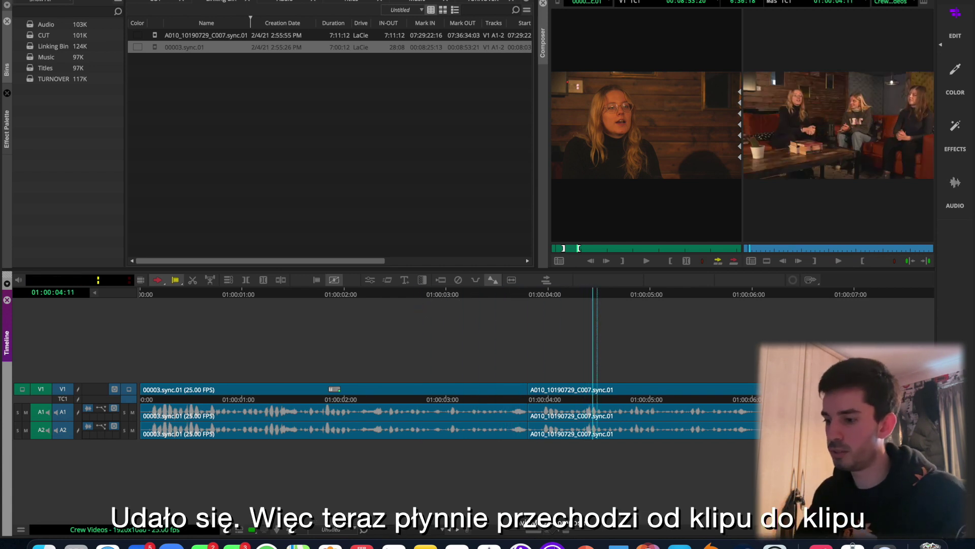
Replay the first cut once more and scrub the wide shot to about 01:00:12:04 for the next close-up position
{"action": "left_click_drag", "start_coordinate": [532, 532], "coordinate": [519, 534]}
{"action": "left_click", "coordinate": [161, 296]}
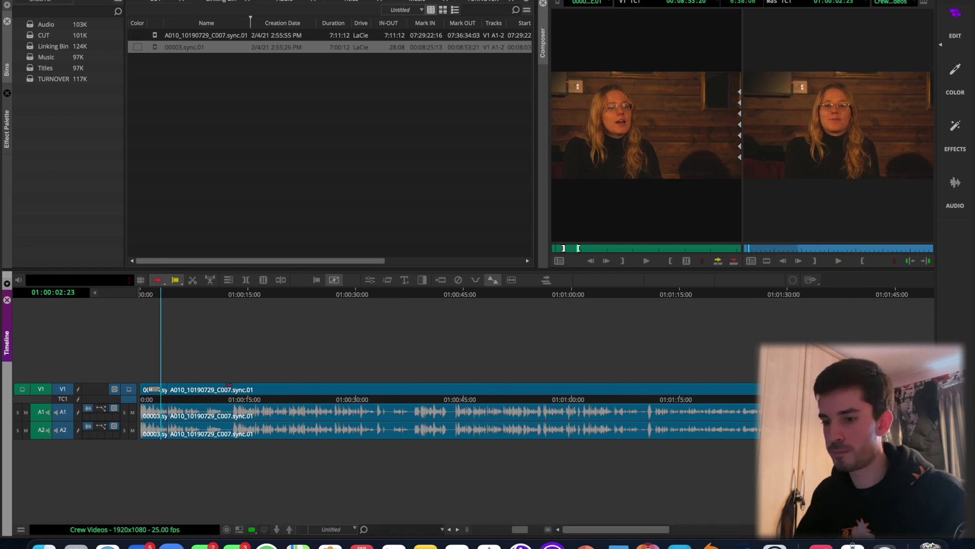
{"action": "key", "text": "space"}
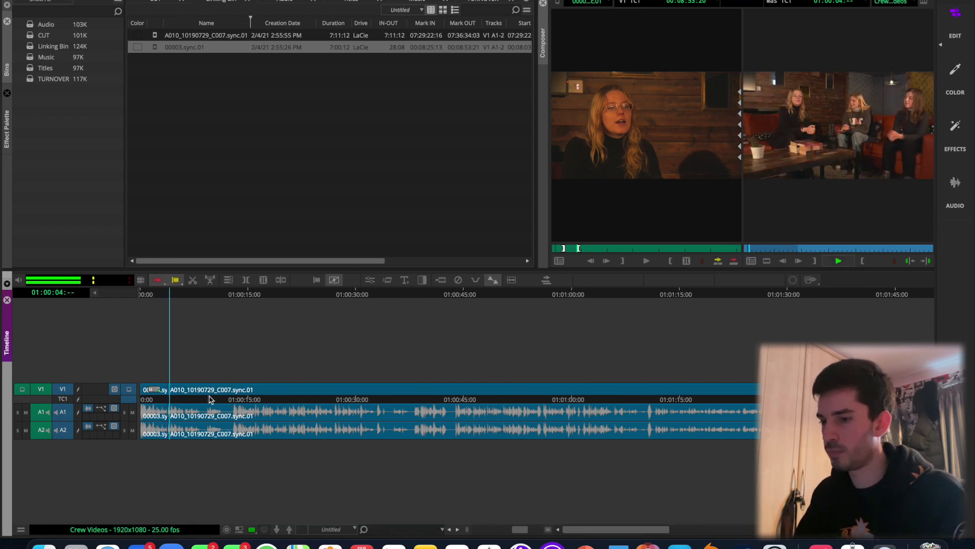
{"action": "key", "text": "space"}
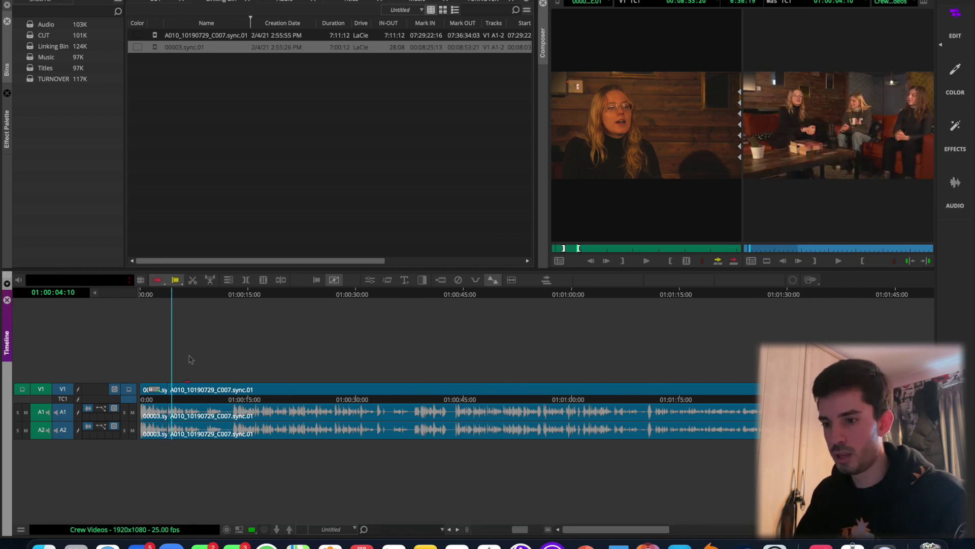
{"action": "left_click_drag", "start_coordinate": [173, 297], "coordinate": [227, 303]}
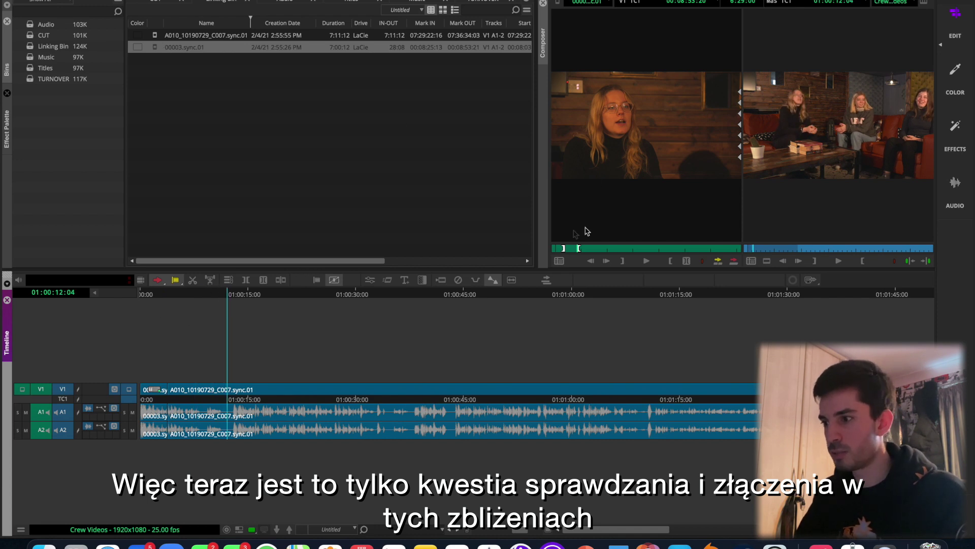
{"action": "mouse_move", "coordinate": [227, 299]}
{"action": "left_mouse_down"}
{"action": "mouse_move", "coordinate": [213, 297]}
{"action": "mouse_move", "coordinate": [236, 292]}
{"action": "mouse_move", "coordinate": [201, 298]}
{"action": "mouse_move", "coordinate": [228, 303]}
{"action": "left_mouse_up"}
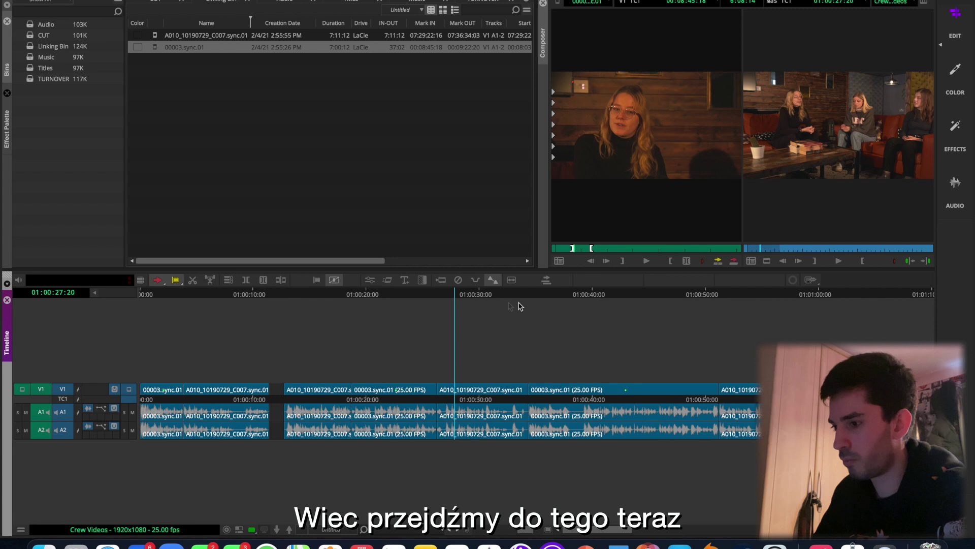
Play the end of the close-up into the wide shot around 01:00:50:20 and mark an In point at the cut, 01:00:51:04
{"action": "left_click_drag", "start_coordinate": [479, 299], "coordinate": [716, 294]}
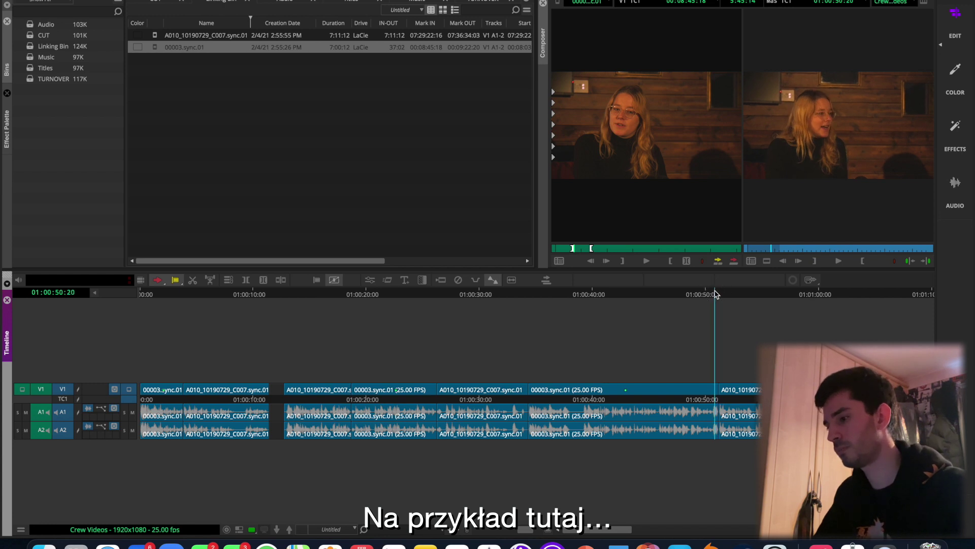
{"action": "key", "text": "space"}
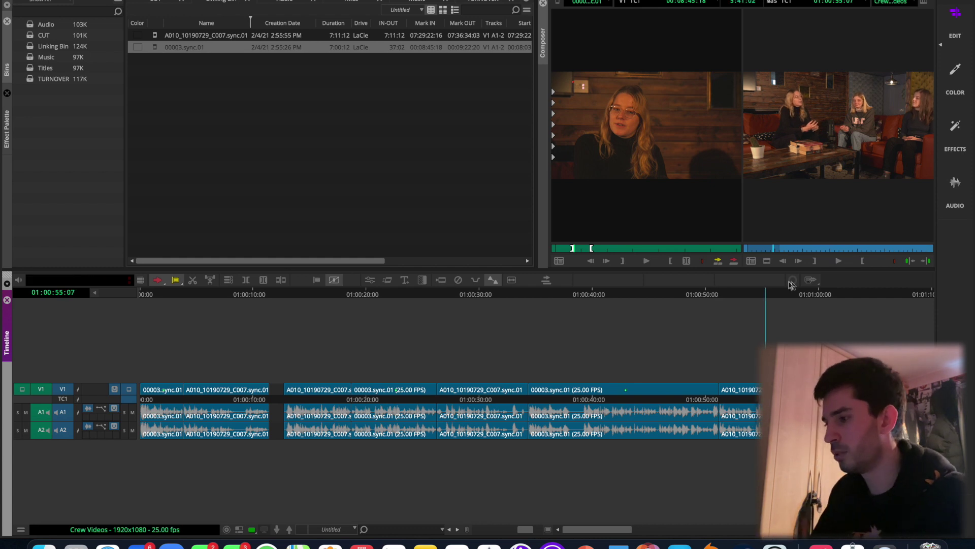
{"action": "mouse_move", "coordinate": [743, 291]}
{"action": "left_mouse_down"}
{"action": "mouse_move", "coordinate": [718, 294]}
{"action": "mouse_move", "coordinate": [738, 303]}
{"action": "left_mouse_up"}
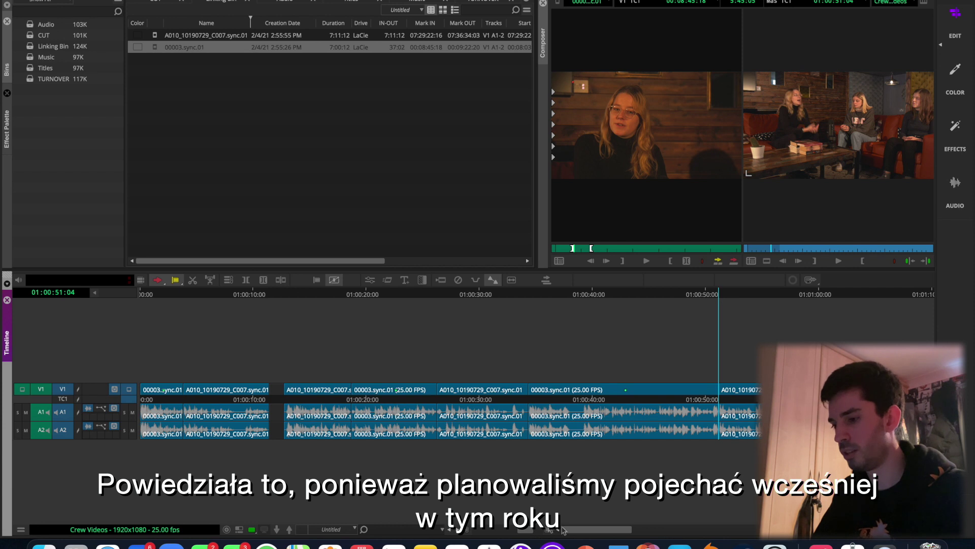
{"action": "left_click_drag", "start_coordinate": [533, 528], "coordinate": [546, 530]}
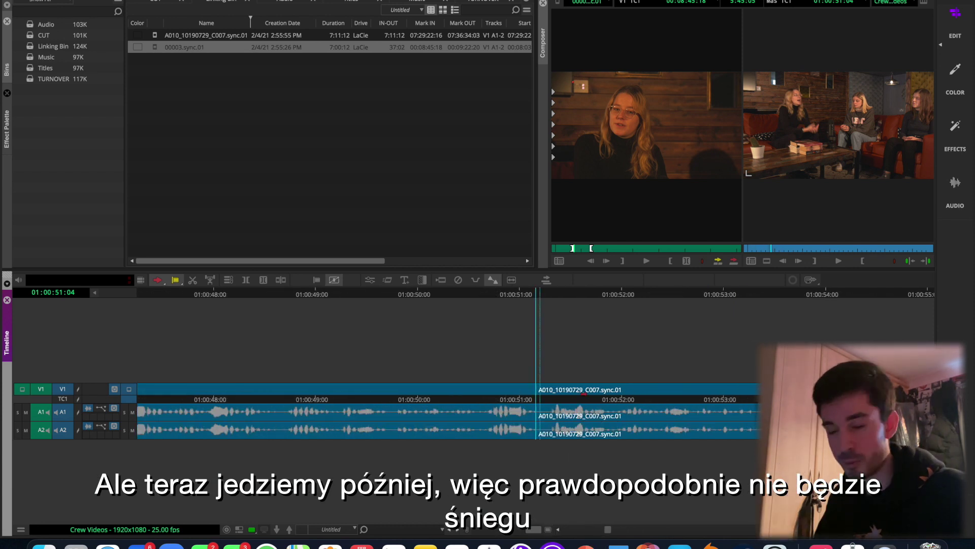
{"action": "key", "text": "i"}
Find the end of the unwanted snow remark in the wide shot, mark an Out point at 01:00:54:06 and extract the marked section
{"action": "left_click_drag", "start_coordinate": [539, 297], "coordinate": [544, 293]}
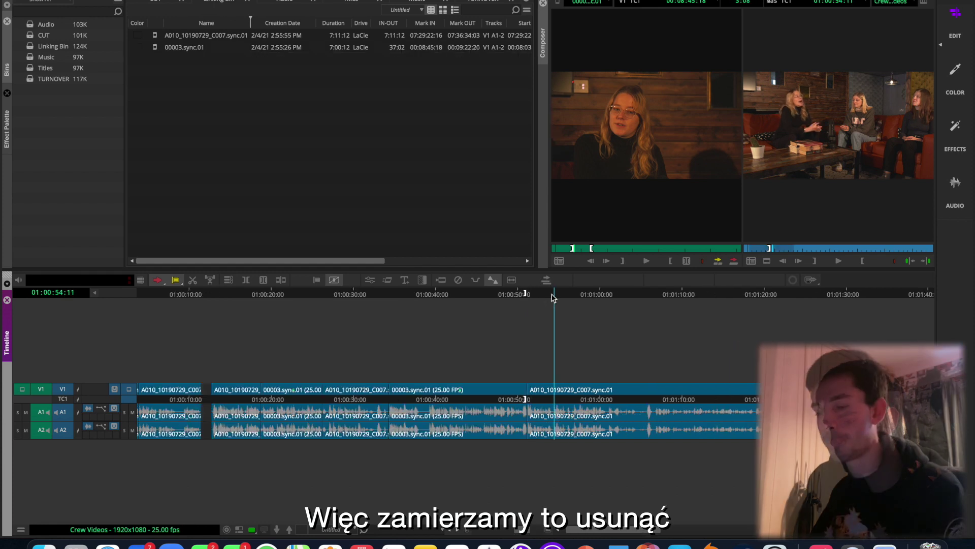
{"action": "left_click_drag", "start_coordinate": [532, 298], "coordinate": [551, 305]}
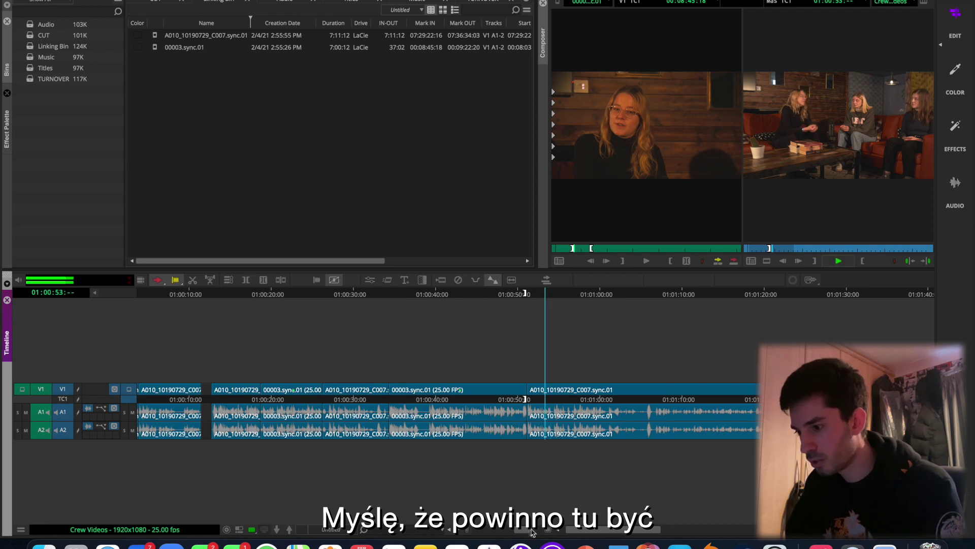
{"action": "left_click_drag", "start_coordinate": [522, 528], "coordinate": [529, 526]}
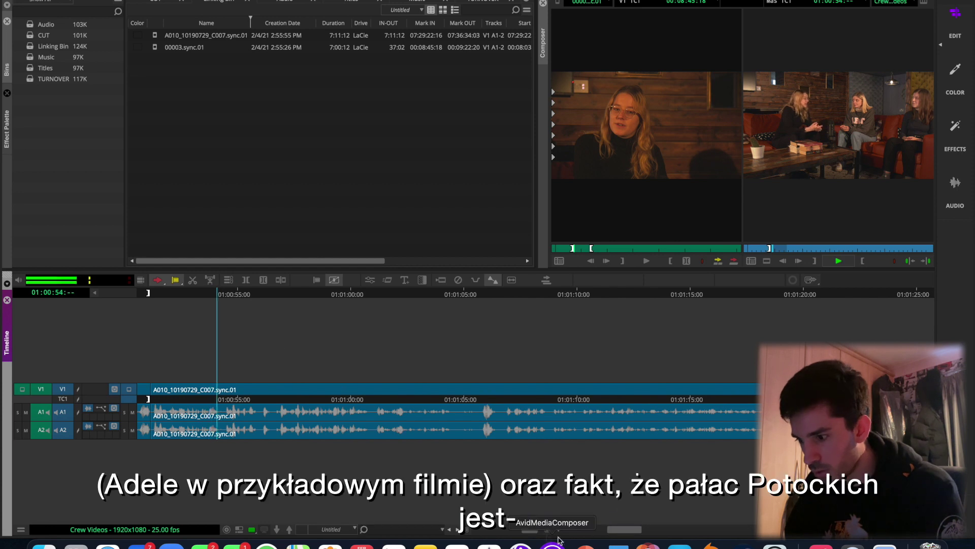
{"action": "left_click_drag", "start_coordinate": [530, 529], "coordinate": [550, 529]}
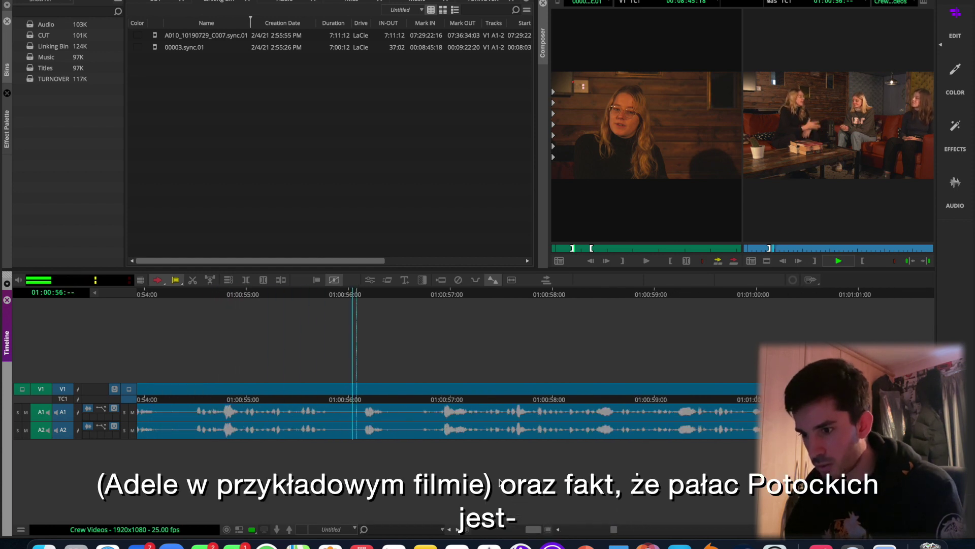
{"action": "left_click_drag", "start_coordinate": [221, 298], "coordinate": [458, 337]}
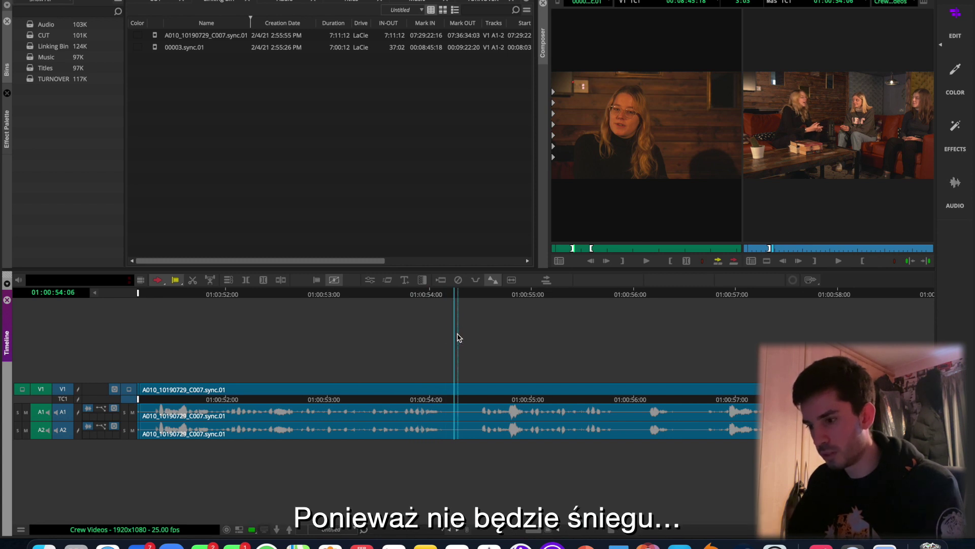
{"action": "key", "text": "o"}
{"action": "key", "text": "x"}
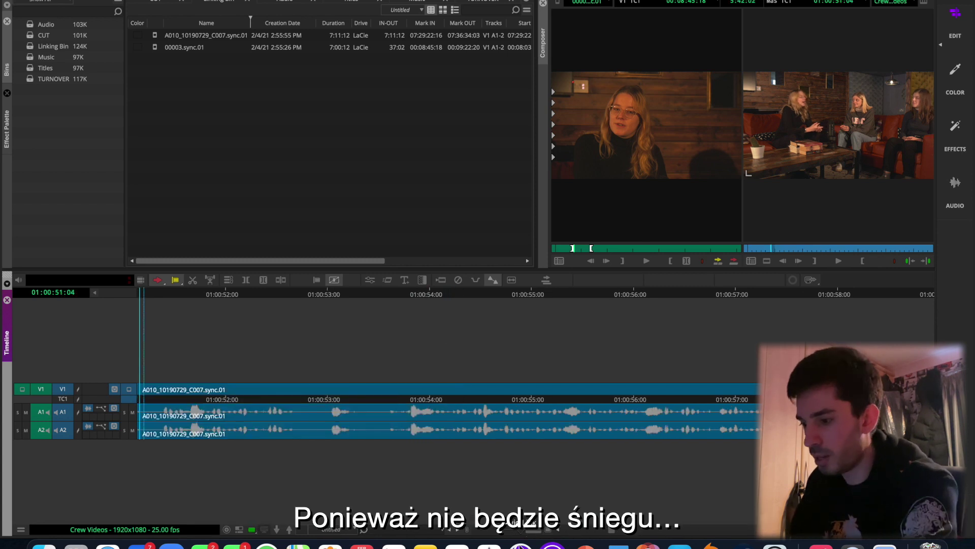
Play across the tightened cut at 01:00:51:04 and scrub through the sequence to check how it flows
{"action": "left_click_drag", "start_coordinate": [536, 529], "coordinate": [534, 531]}
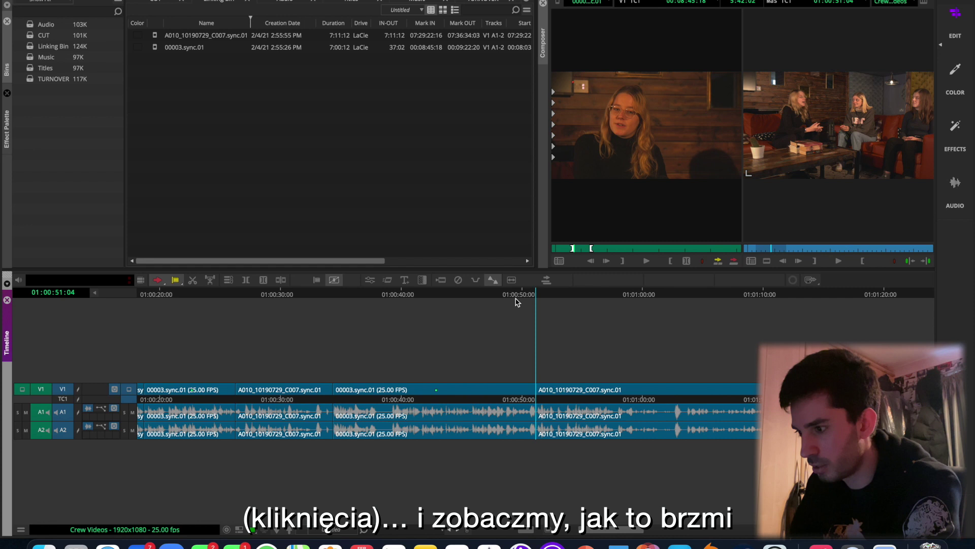
{"action": "left_click", "coordinate": [505, 297]}
{"action": "key", "text": "space"}
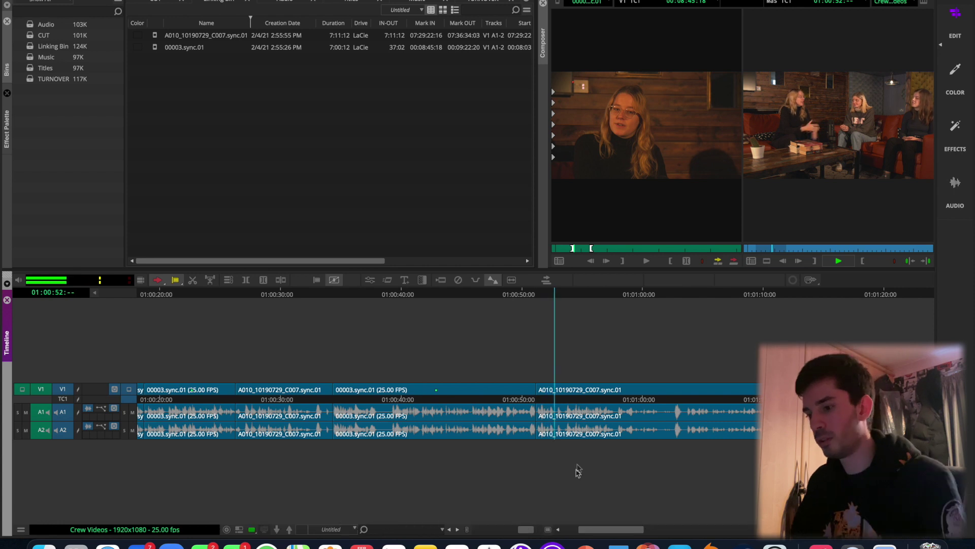
{"action": "left_click_drag", "start_coordinate": [521, 292], "coordinate": [39, 338]}
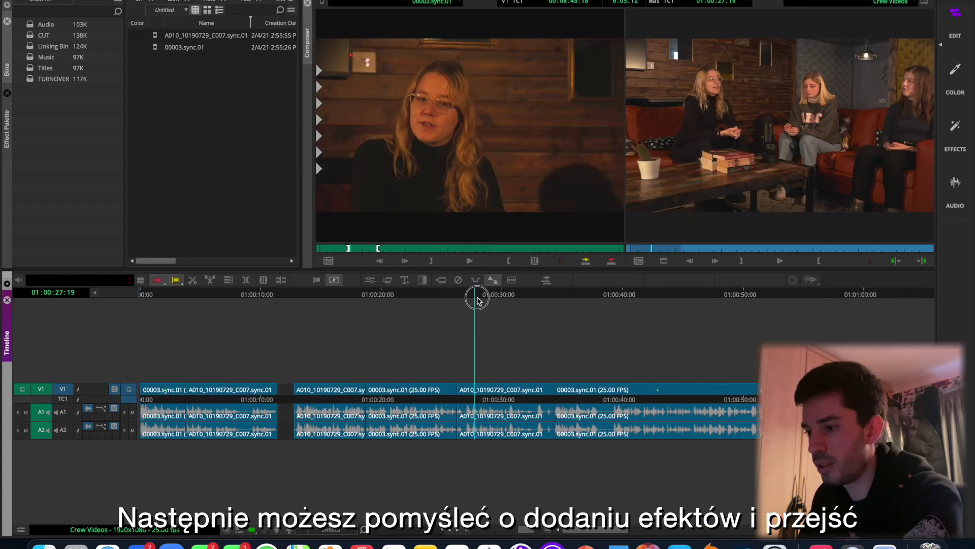
{"action": "left_click_drag", "start_coordinate": [474, 298], "coordinate": [325, 331]}
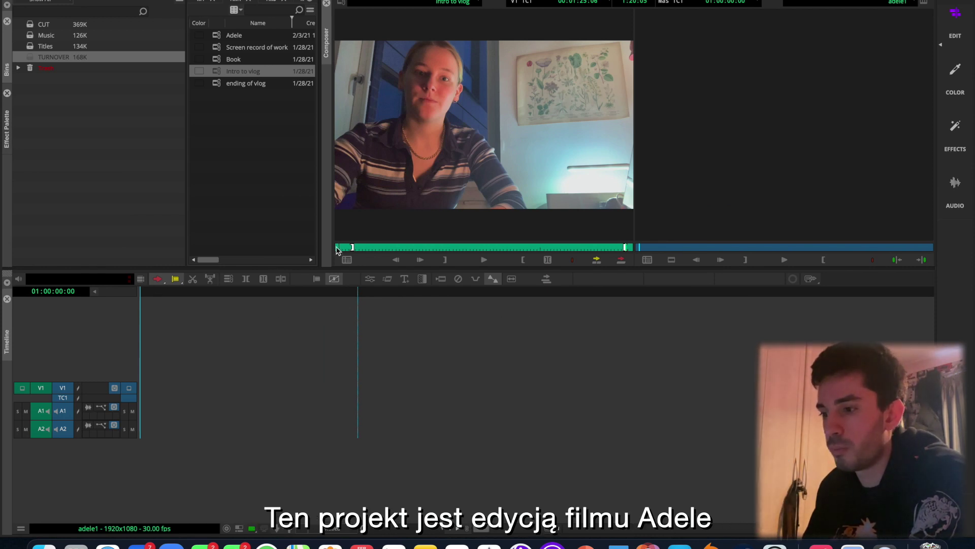
Overwrite the marked section of the Intro to vlog clip into the empty sequence from its start
{"action": "left_click_drag", "start_coordinate": [344, 249], "coordinate": [331, 254]}
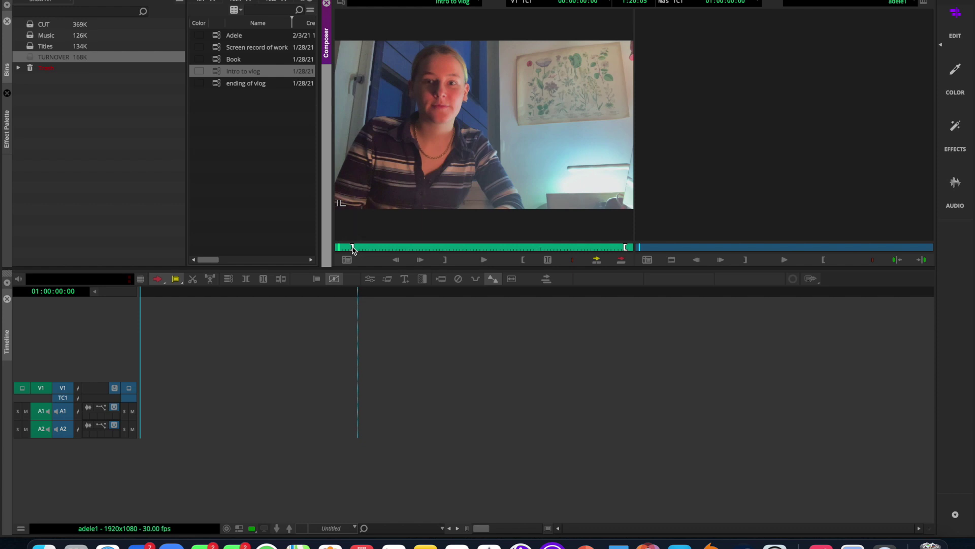
{"action": "key", "text": "b"}
{"action": "key", "text": "space"}
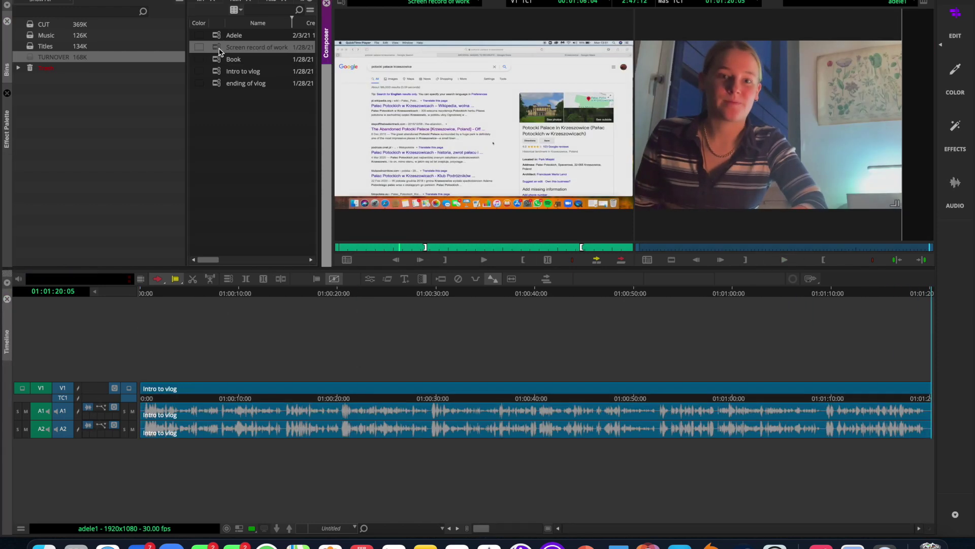
Load the Book clip as the source and add video track V2 to the sequence for overlays
{"action": "left_click", "coordinate": [219, 60]}
{"action": "double_click", "coordinate": [219, 60]}
{"action": "right_click", "coordinate": [120, 330]}
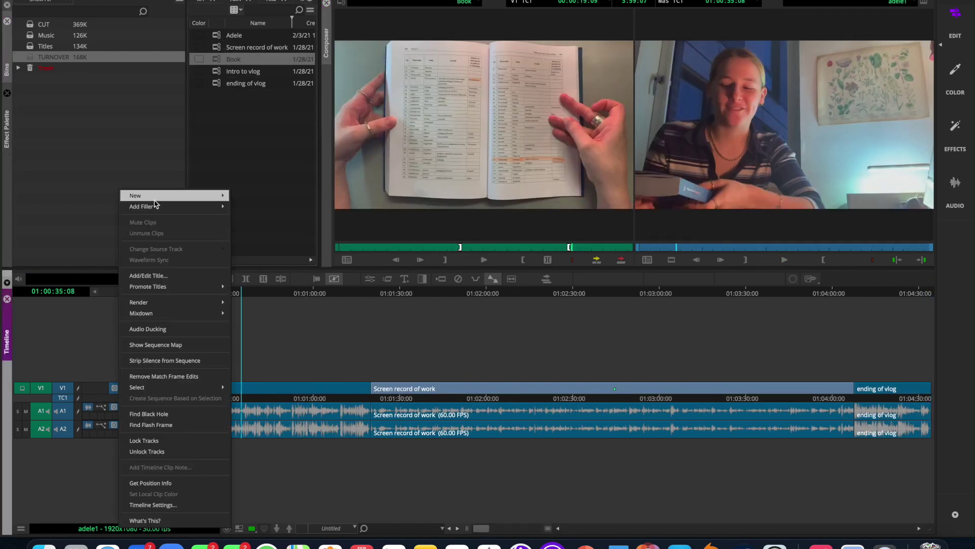
{"action": "left_click", "coordinate": [152, 196]}
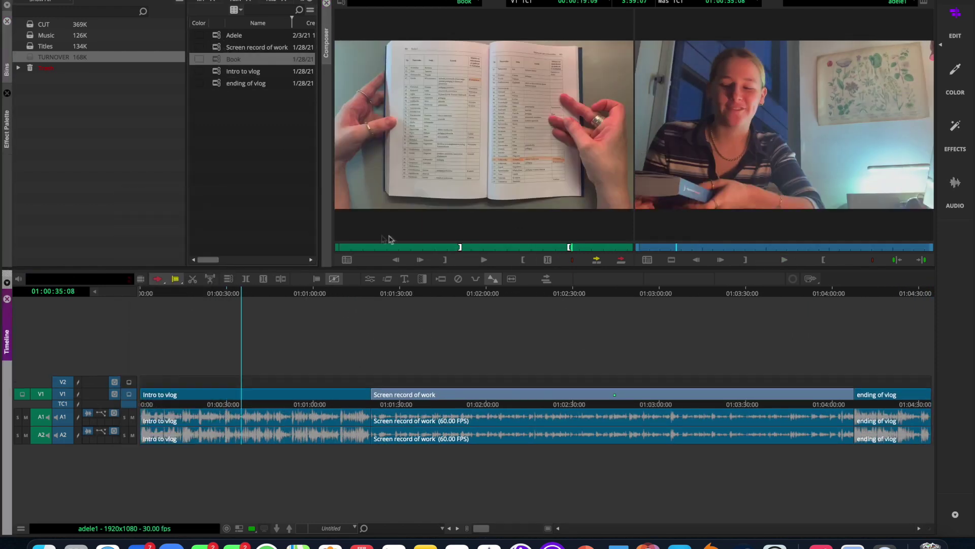
Overlay the marked Book section on V2 above the intro from about 01:00:52 and play it back
{"action": "left_click", "coordinate": [272, 294]}
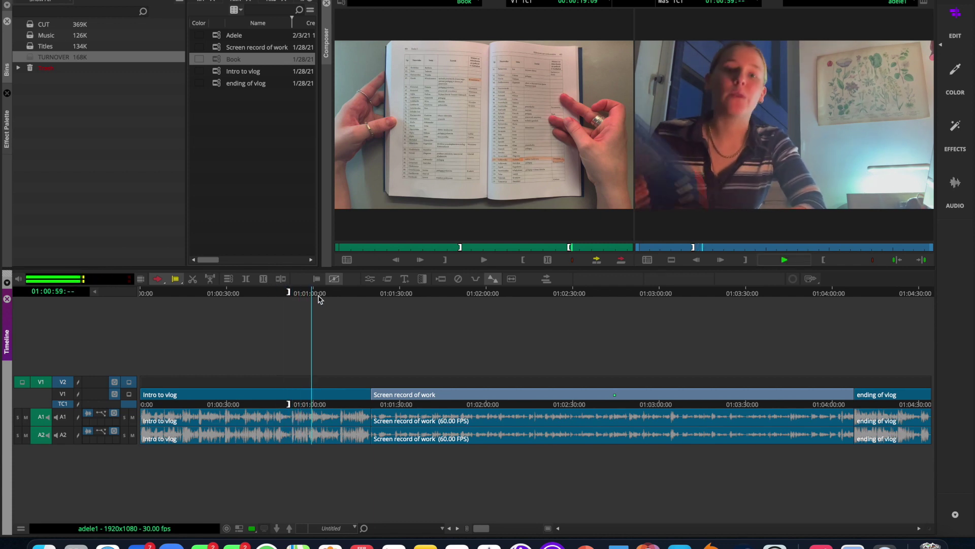
{"action": "left_click", "coordinate": [288, 294]}
{"action": "key", "text": "space"}
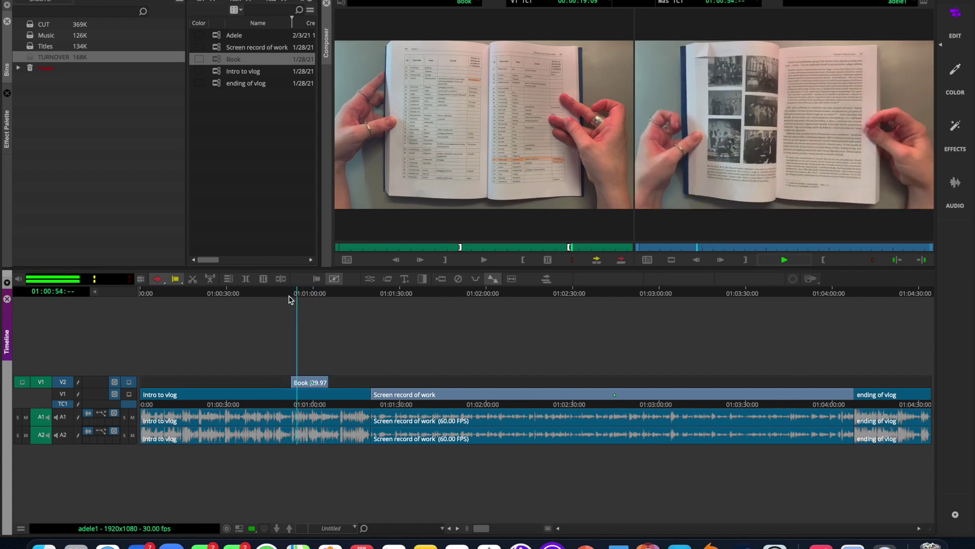
{"action": "key", "text": "space"}
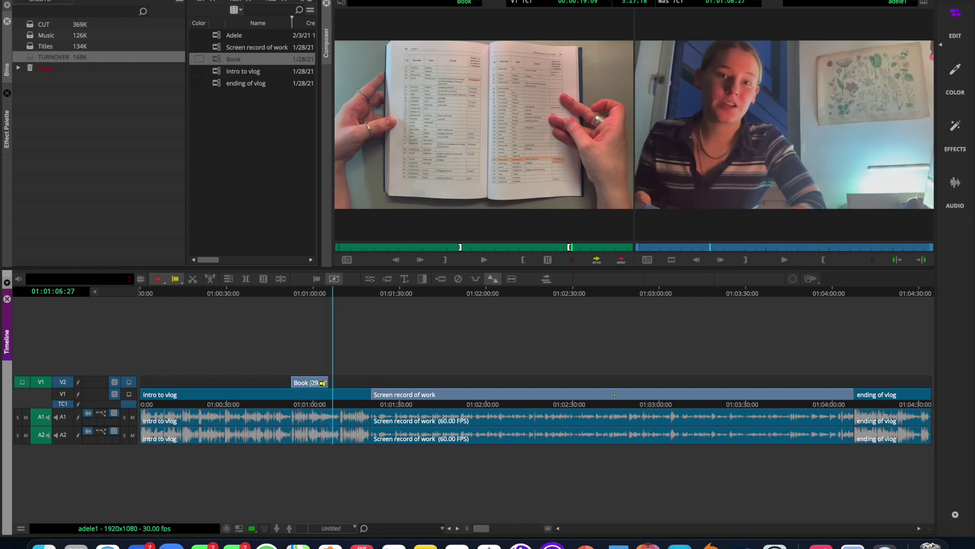
Extend the end of the Book overlay slightly and play on to the end of the intro
{"action": "left_click_drag", "start_coordinate": [328, 382], "coordinate": [331, 382]}
{"action": "left_click", "coordinate": [323, 293]}
{"action": "key", "text": "space"}
{"action": "left_click", "coordinate": [491, 532]}
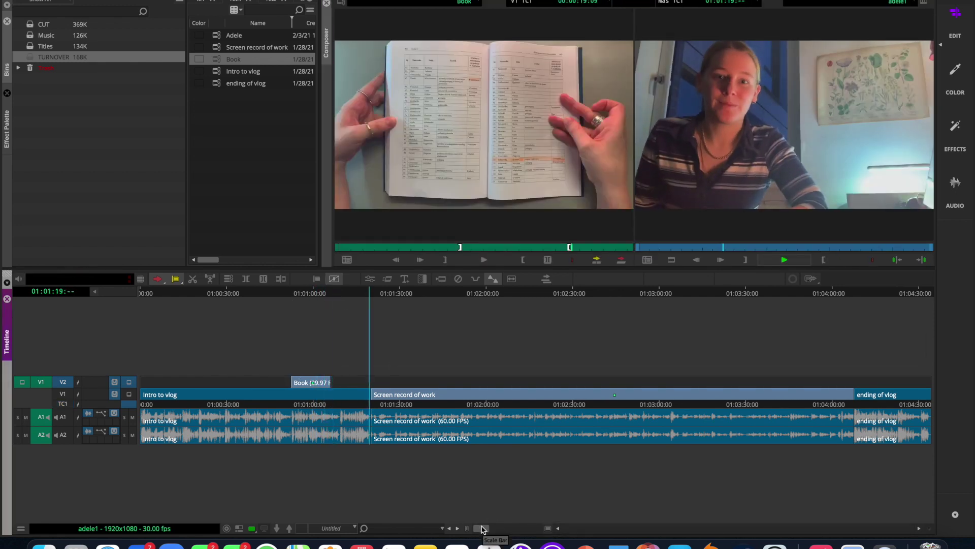
{"action": "left_click", "coordinate": [784, 260]}
Trim the picture cut into Screen record of work back to about 01:01:19, leaving its audio, and add a transition there
{"action": "left_click_drag", "start_coordinate": [485, 528], "coordinate": [522, 528]}
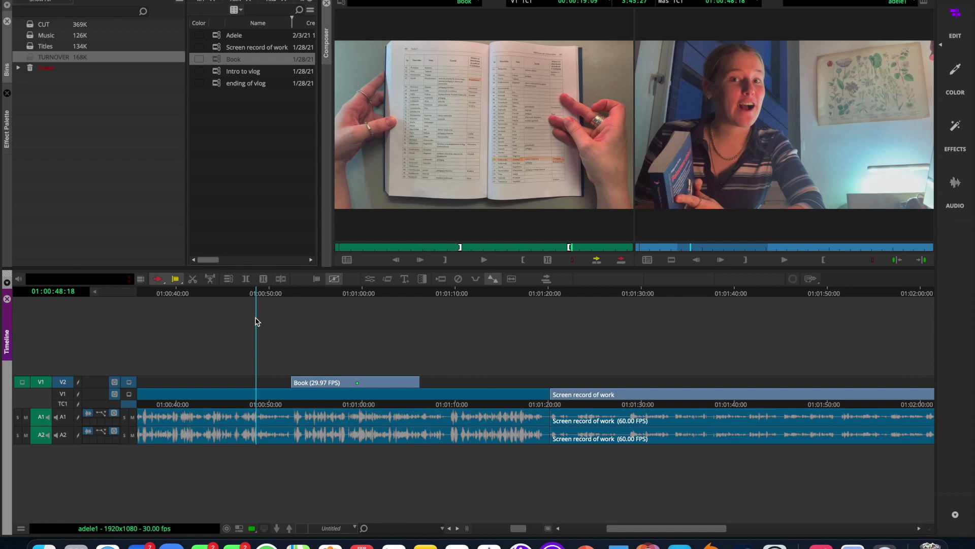
{"action": "left_click_drag", "start_coordinate": [550, 394], "coordinate": [538, 394]}
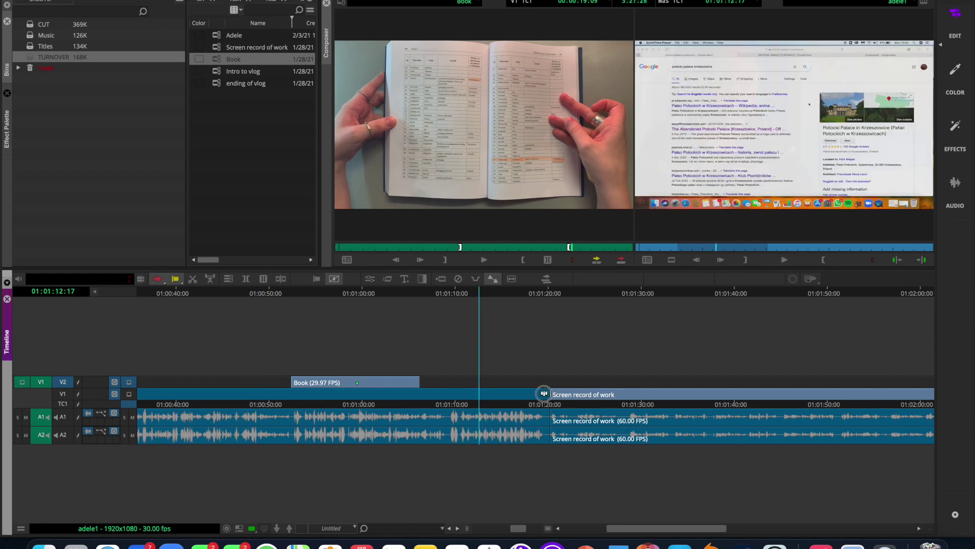
{"action": "key", "text": "backslash"}
{"action": "left_click", "coordinate": [483, 336]}
{"action": "left_click", "coordinate": [527, 293]}
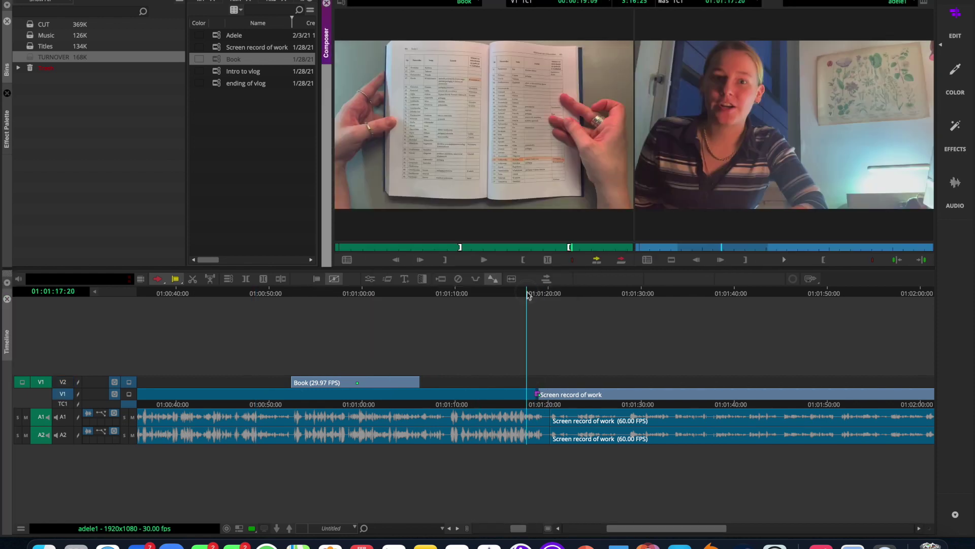
Tighten the cut from Screen record of work to ending of vlog, starting the ending's audio before its picture
{"action": "left_click_drag", "start_coordinate": [518, 528], "coordinate": [502, 530]}
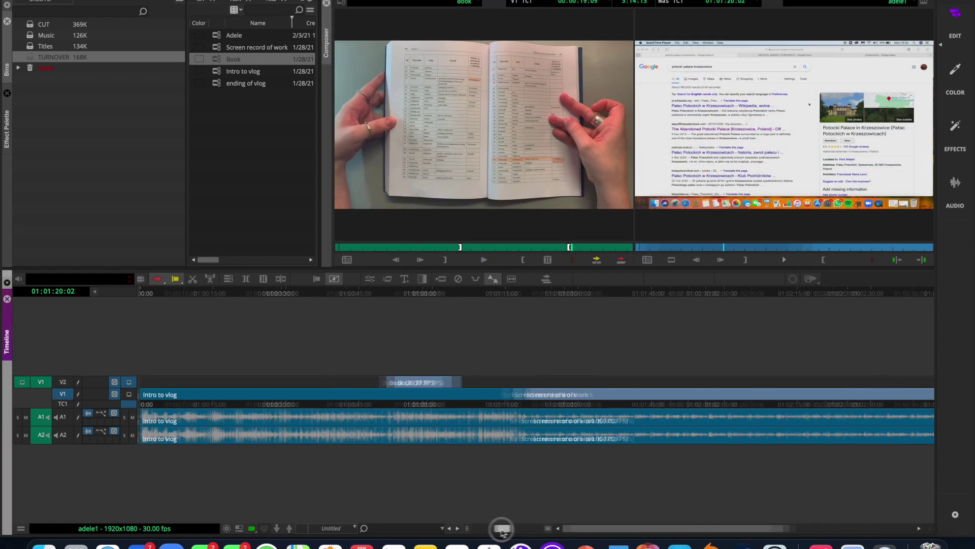
{"action": "left_click_drag", "start_coordinate": [528, 311], "coordinate": [971, 312]}
{"action": "left_click_drag", "start_coordinate": [502, 528], "coordinate": [529, 529]}
{"action": "left_click_drag", "start_coordinate": [603, 421], "coordinate": [530, 408]}
{"action": "left_click", "coordinate": [490, 300]}
{"action": "left_click", "coordinate": [506, 300]}
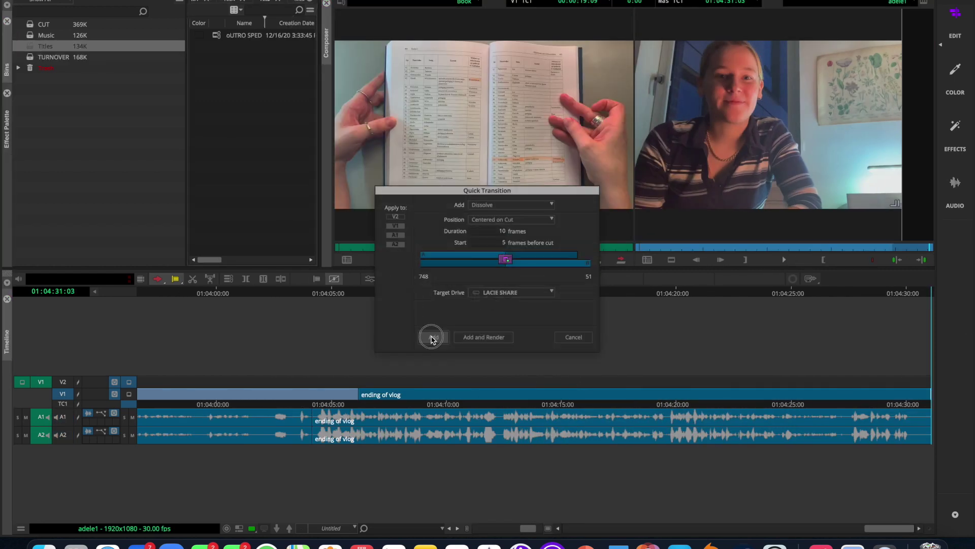
Add a 10-frame dissolve at the end of ending of vlog and a 5-frame dissolve starting at the cut into oUTRO SPED
{"action": "left_click", "coordinate": [432, 338]}
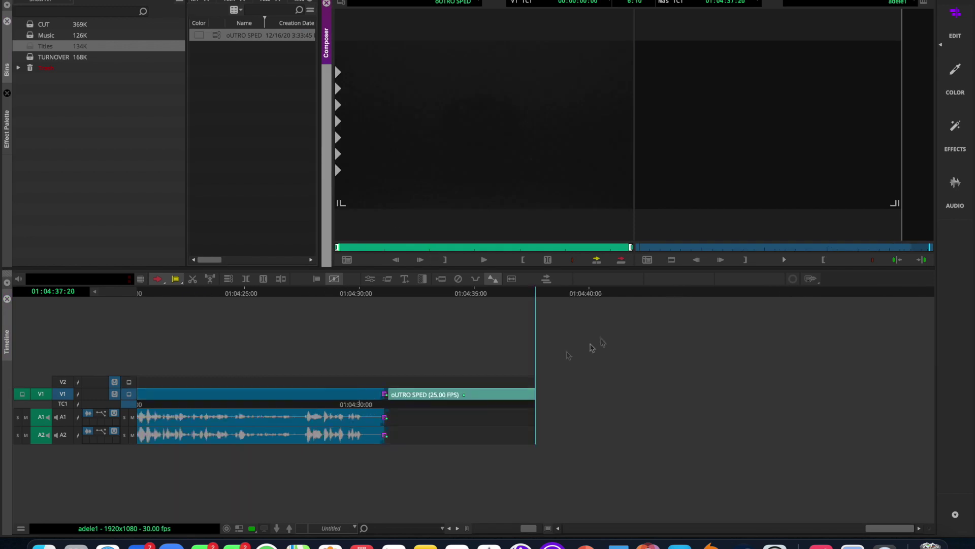
{"action": "left_click", "coordinate": [412, 294]}
{"action": "key", "text": "backslash"}
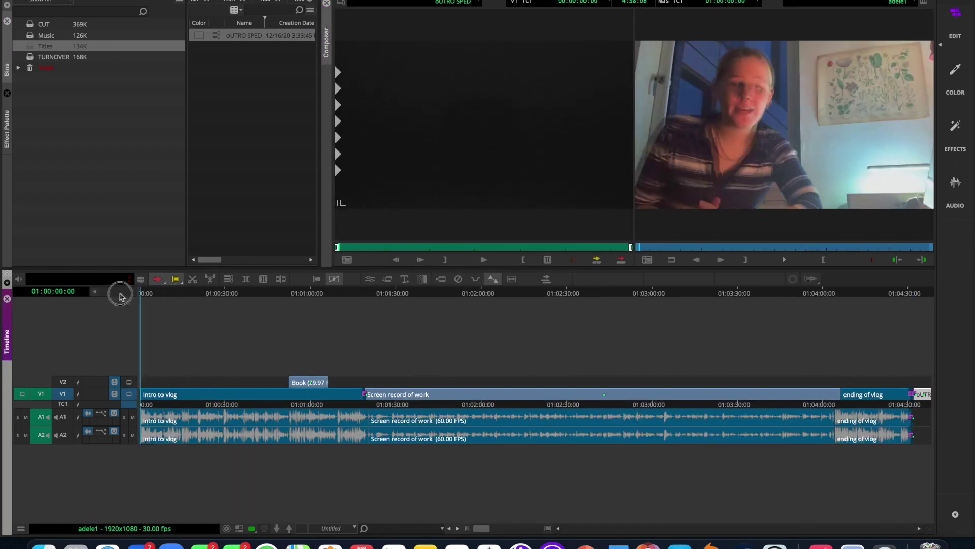
{"action": "right_click", "coordinate": [190, 395]}
{"action": "mouse_move", "coordinate": [249, 208]}
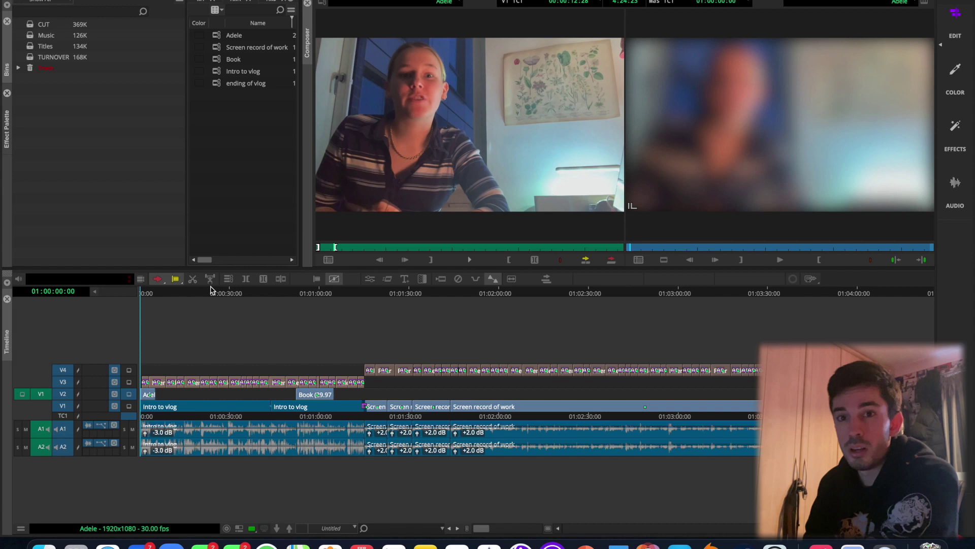
Play the opening title sequence and the Book overlay section of the finished vlog sequence
{"action": "left_click_drag", "start_coordinate": [142, 292], "coordinate": [127, 316]}
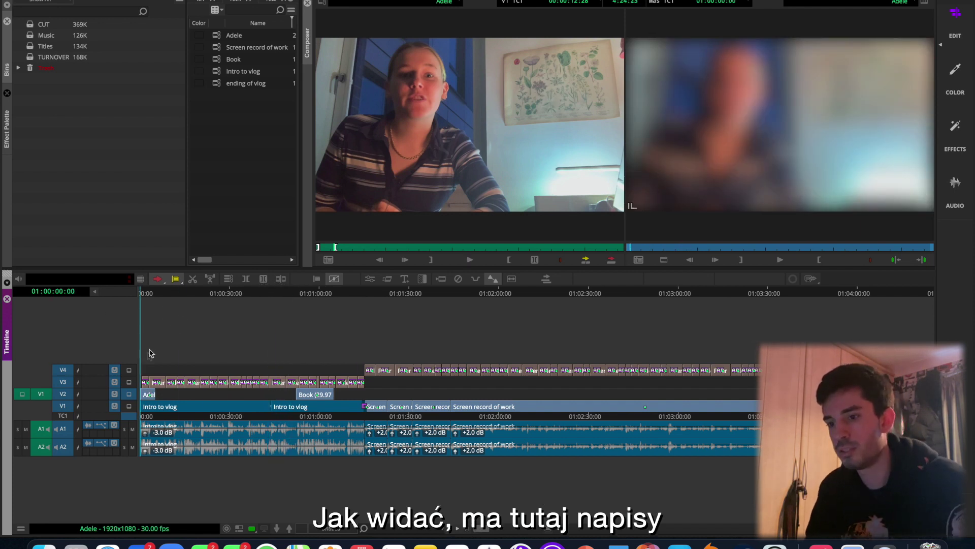
{"action": "key", "text": "space"}
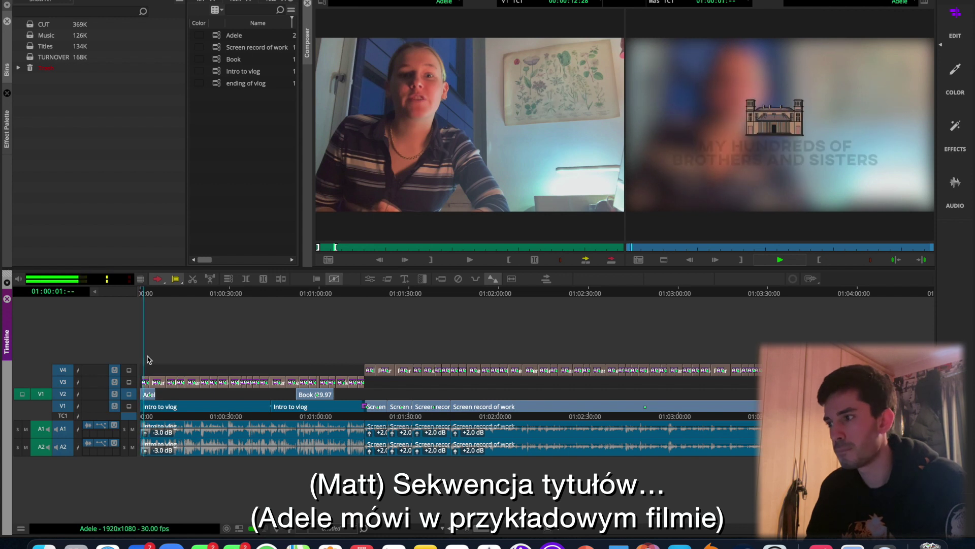
{"action": "left_click_drag", "start_coordinate": [304, 296], "coordinate": [292, 297]}
{"action": "key", "text": "space"}
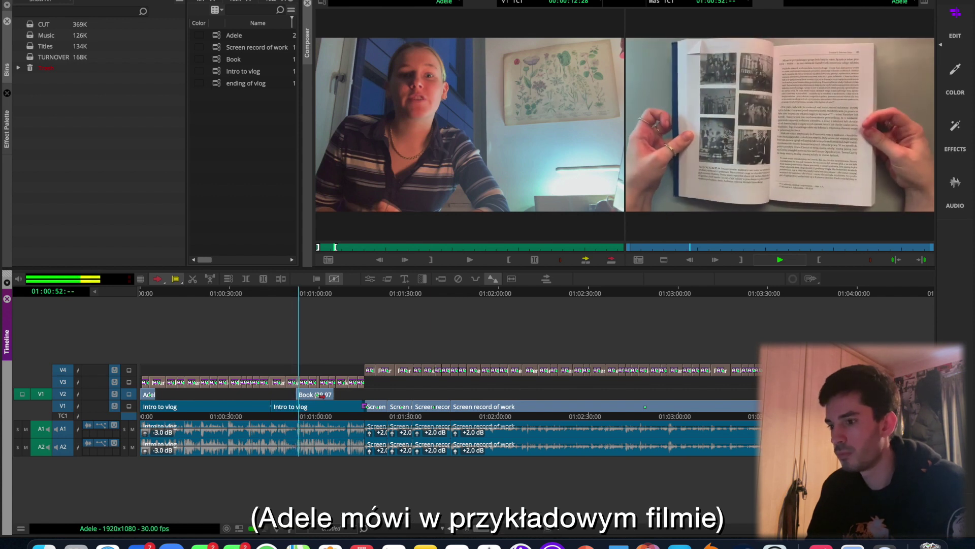
Examine the transition from the intro to the screen recording around 01:01:15 frame by frame
{"action": "left_click", "coordinate": [360, 297]}
{"action": "left_click_drag", "start_coordinate": [359, 297], "coordinate": [358, 300]}
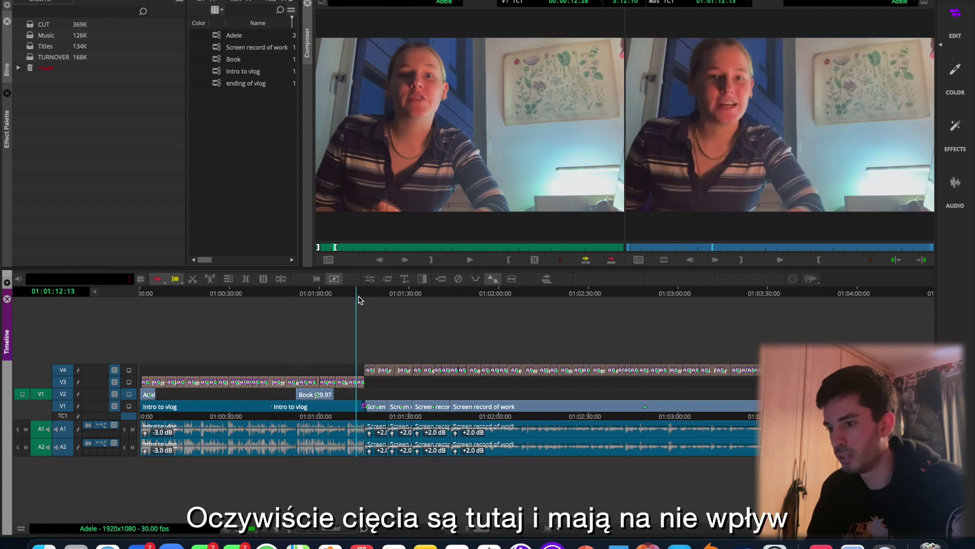
{"action": "key", "text": "space"}
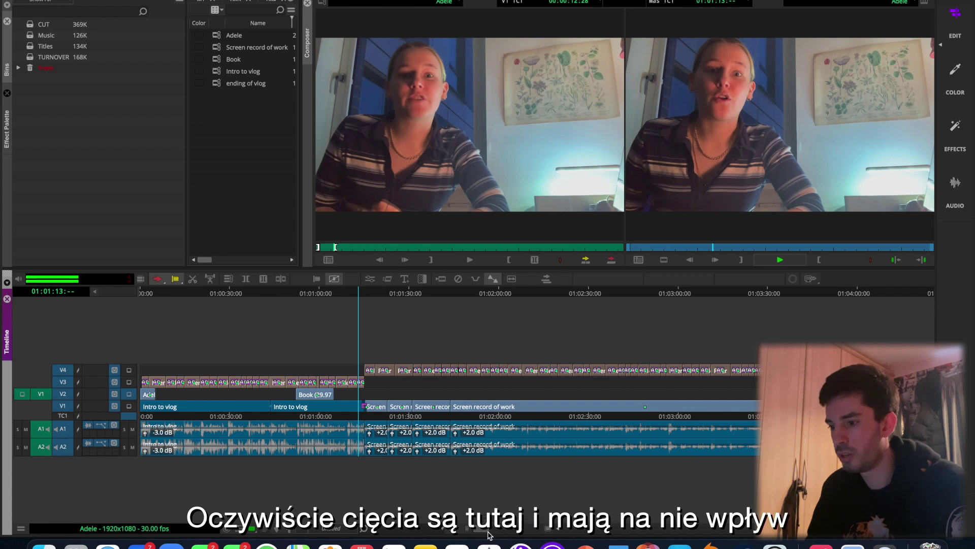
{"action": "left_click_drag", "start_coordinate": [489, 529], "coordinate": [565, 529]}
{"action": "left_click_drag", "start_coordinate": [711, 291], "coordinate": [594, 330]}
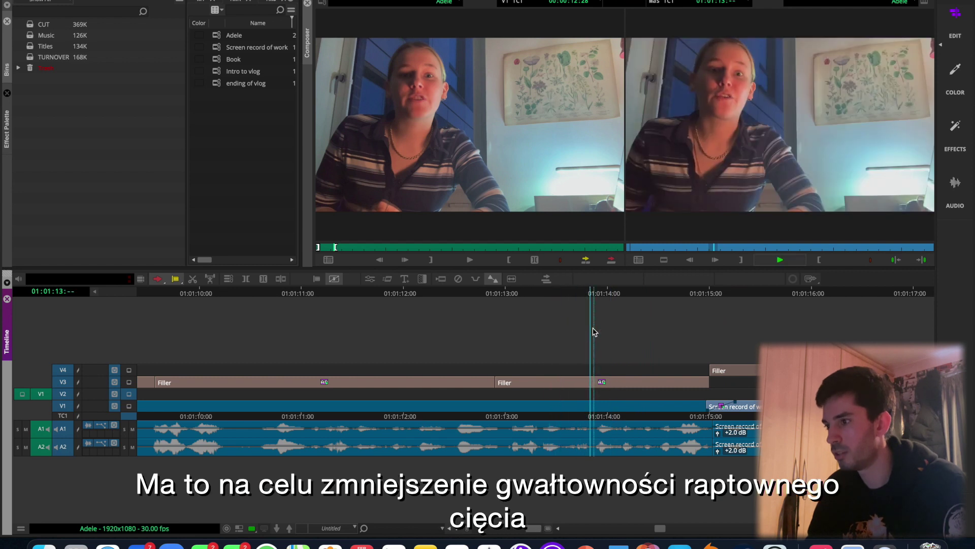
{"action": "left_click", "coordinate": [693, 294]}
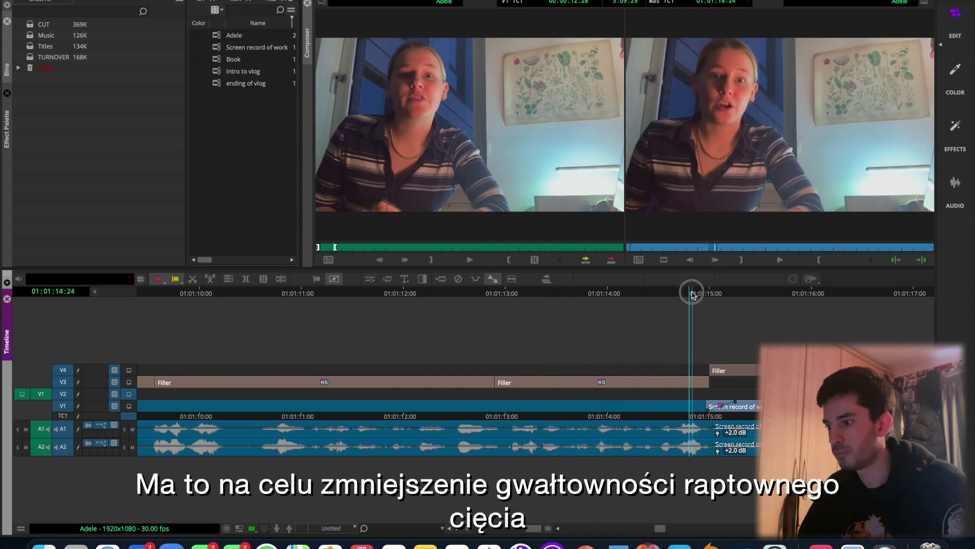
{"action": "key", "text": "Right"}
{"action": "key", "text": "Right"}
{"action": "key", "text": "Right"}
{"action": "key", "text": "Right"}
{"action": "key", "text": "Right"}
{"action": "key", "text": "Right"}
{"action": "key", "text": "Right"}
{"action": "key", "text": "Right"}
{"action": "key", "text": "Right"}
{"action": "key", "text": "Right"}
{"action": "key", "text": "Right"}
{"action": "key", "text": "Right"}
{"action": "key", "text": "Right"}
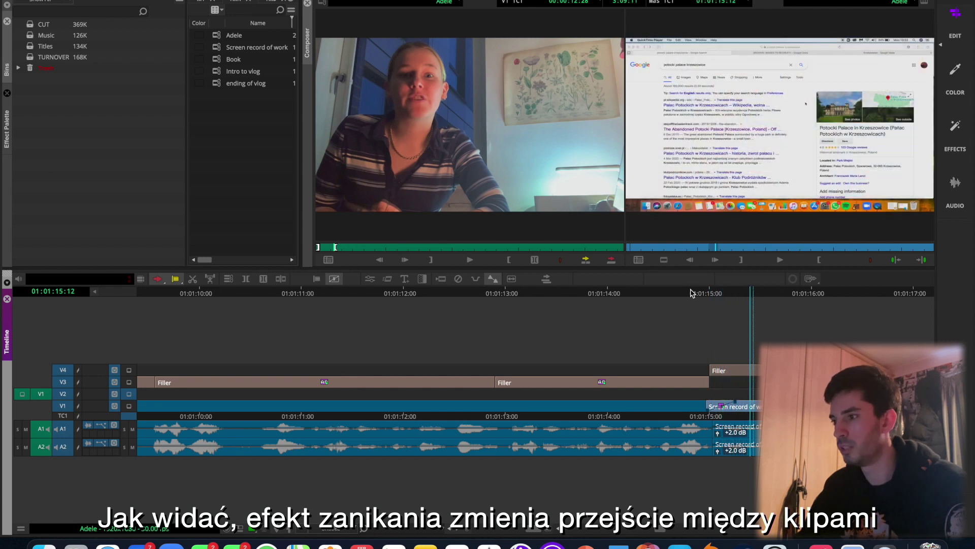
Play the end of the vlog from 01:04:17:04 to check the picture and audio fades into the outro
{"action": "left_click_drag", "start_coordinate": [533, 528], "coordinate": [480, 529]}
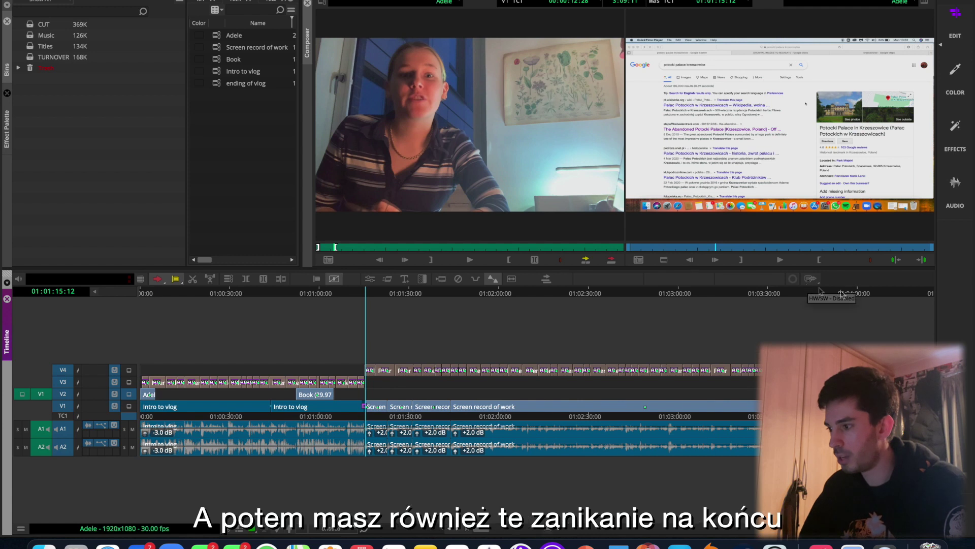
{"action": "left_click", "coordinate": [909, 294]}
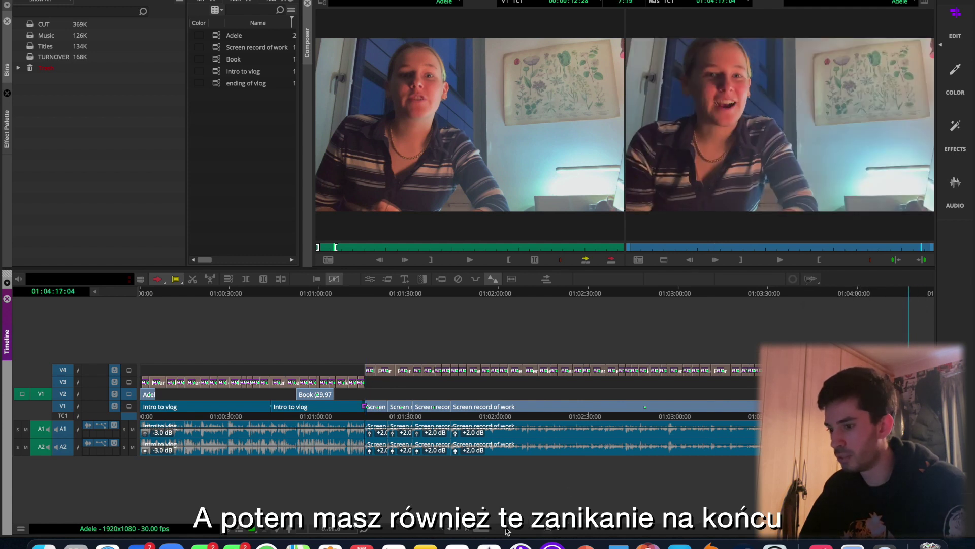
{"action": "left_click_drag", "start_coordinate": [481, 532], "coordinate": [534, 531]}
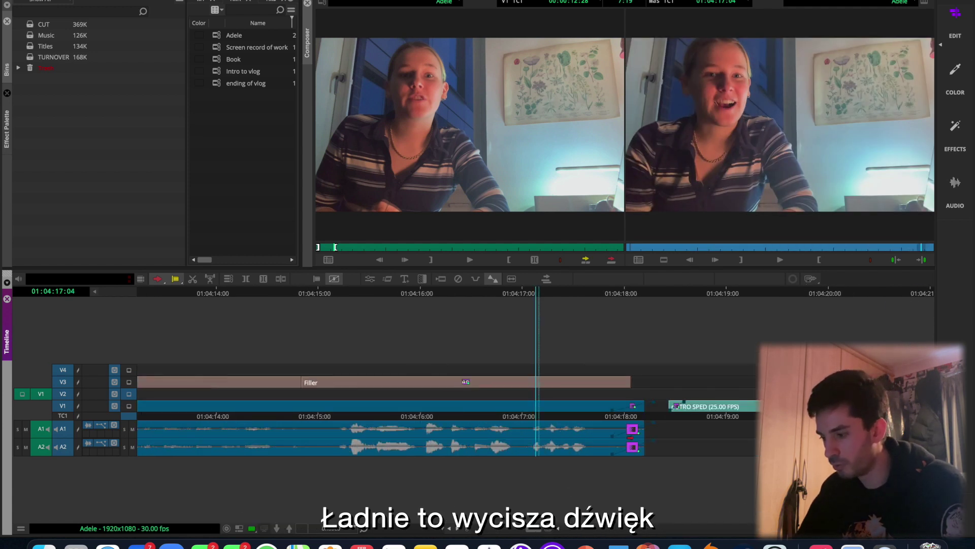
{"action": "key", "text": "space"}
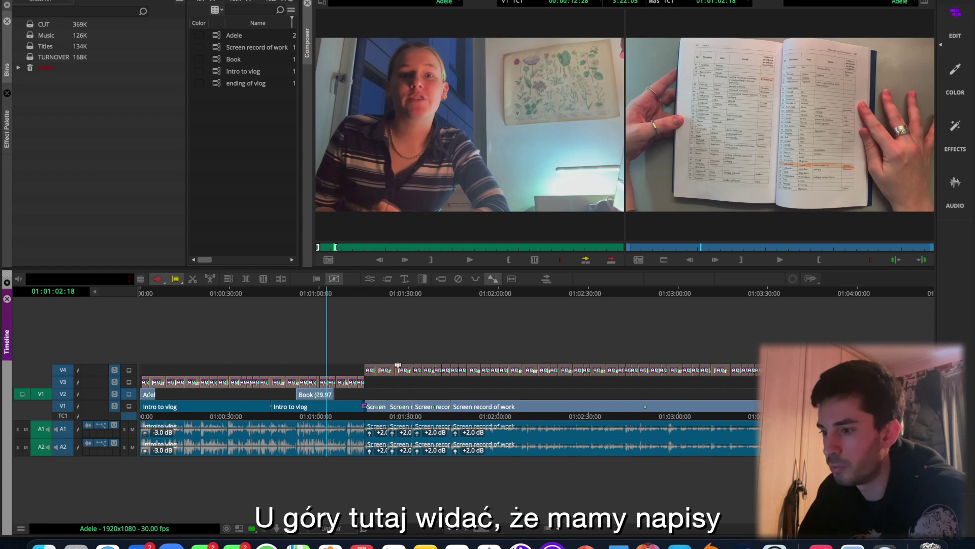
Turn on monitoring of subtitle track V4 and view the subtitles at 01:01:15:04, the end of the intro
{"action": "left_click_drag", "start_coordinate": [338, 303], "coordinate": [367, 303]}
{"action": "left_click", "coordinate": [129, 370]}
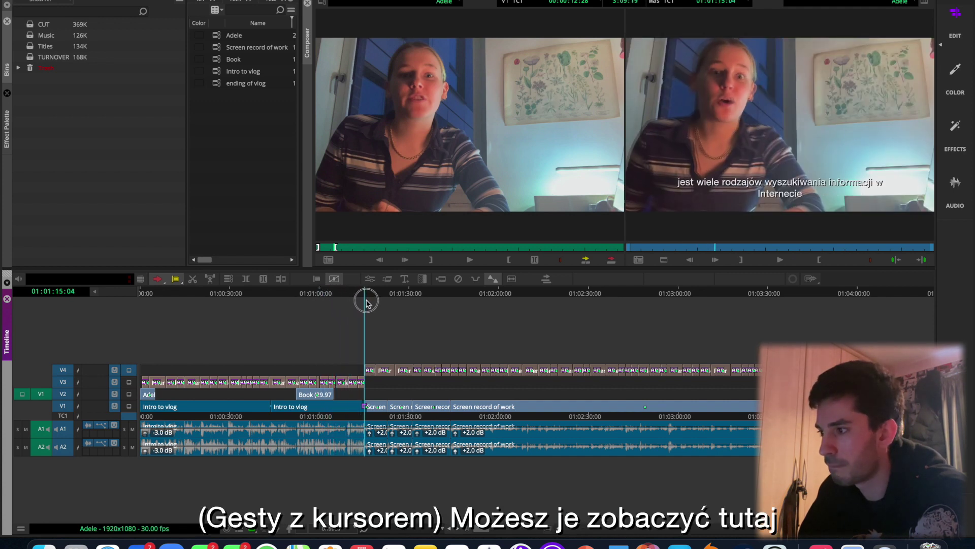